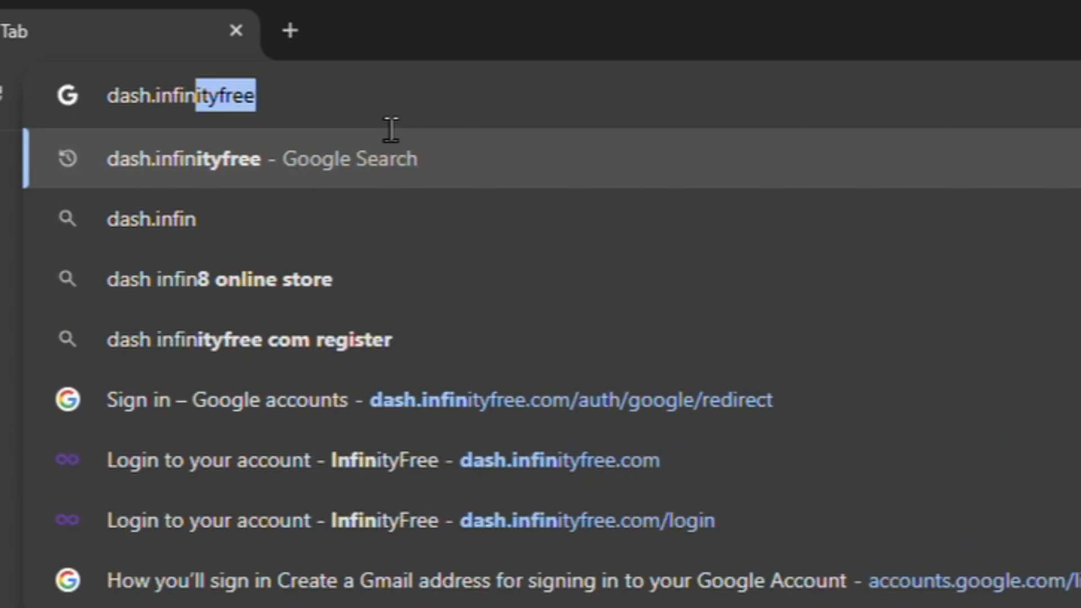
Search Google for dash.infinityfree
type("ityf")
type("ree")
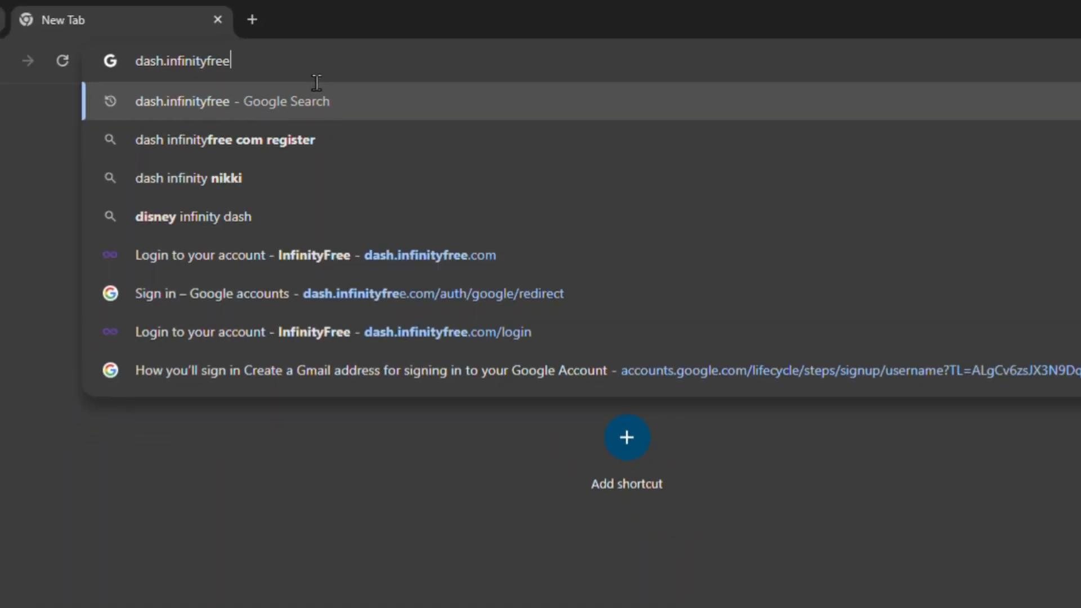
key("Return")
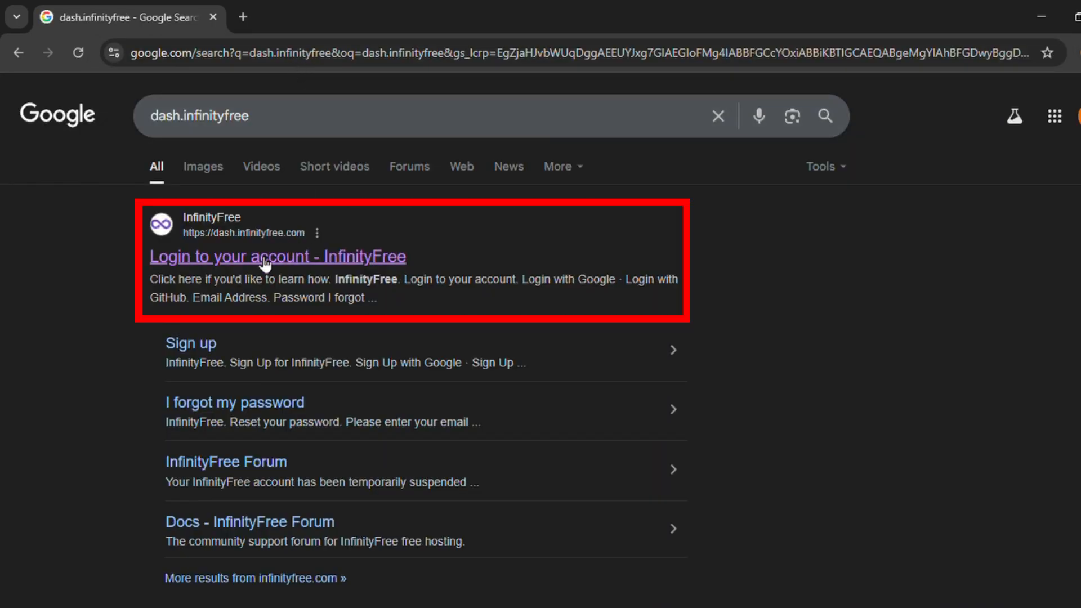
Open the InfinityFree login page and sign in with the Google account
left_click(213, 269)
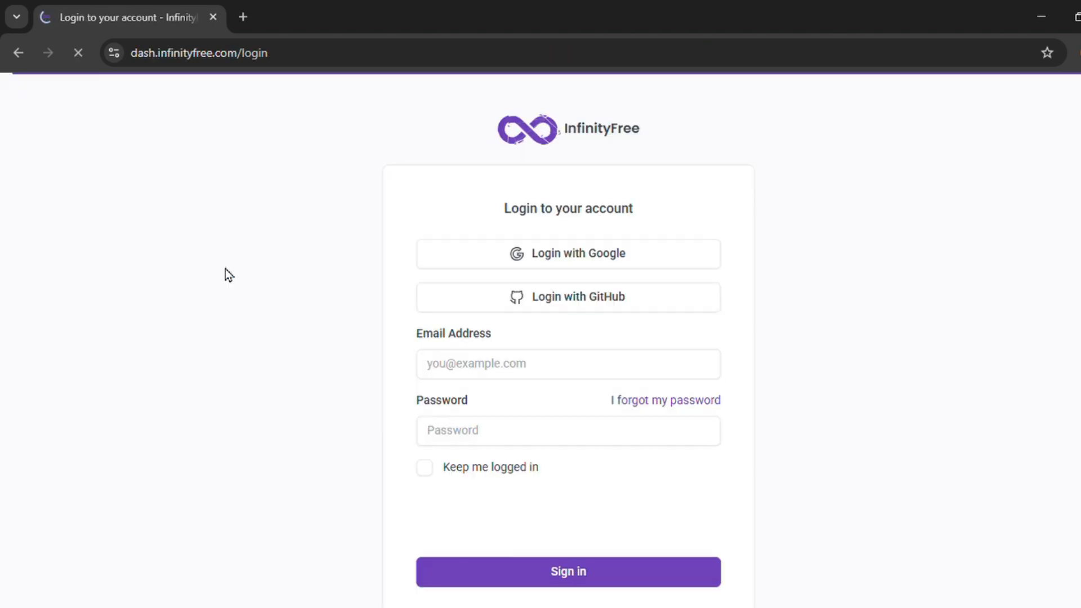
scroll(522, 316, "down", 2)
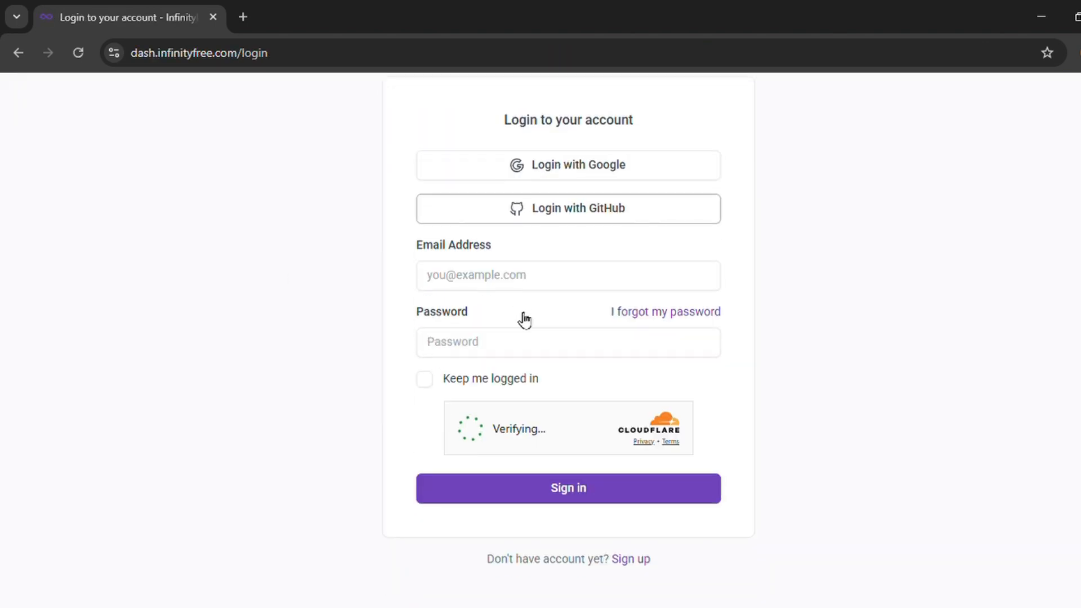
left_click(502, 287)
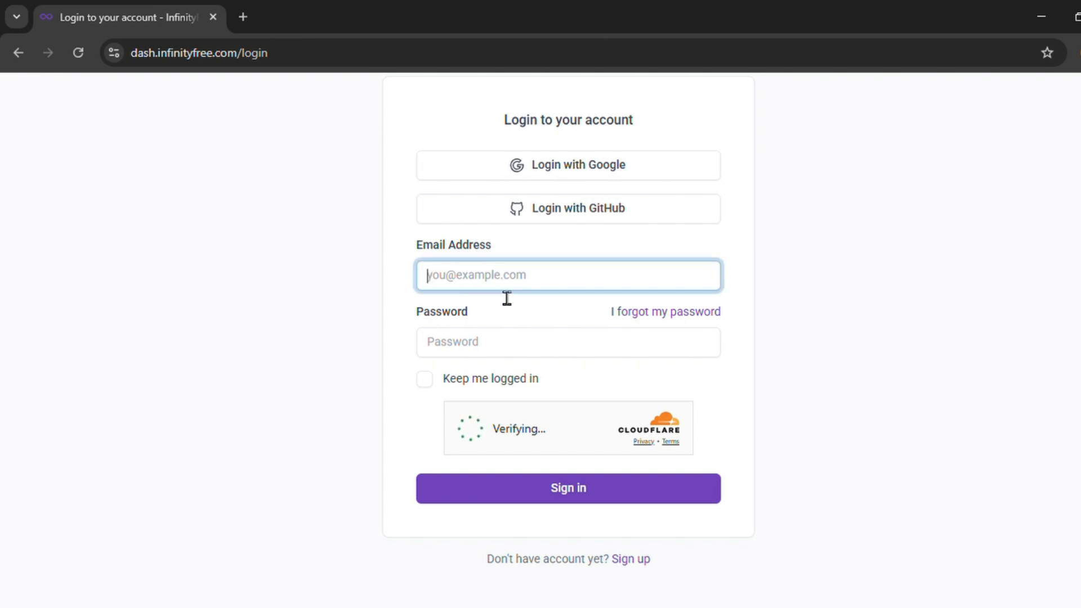
scroll(505, 299, "up", 2)
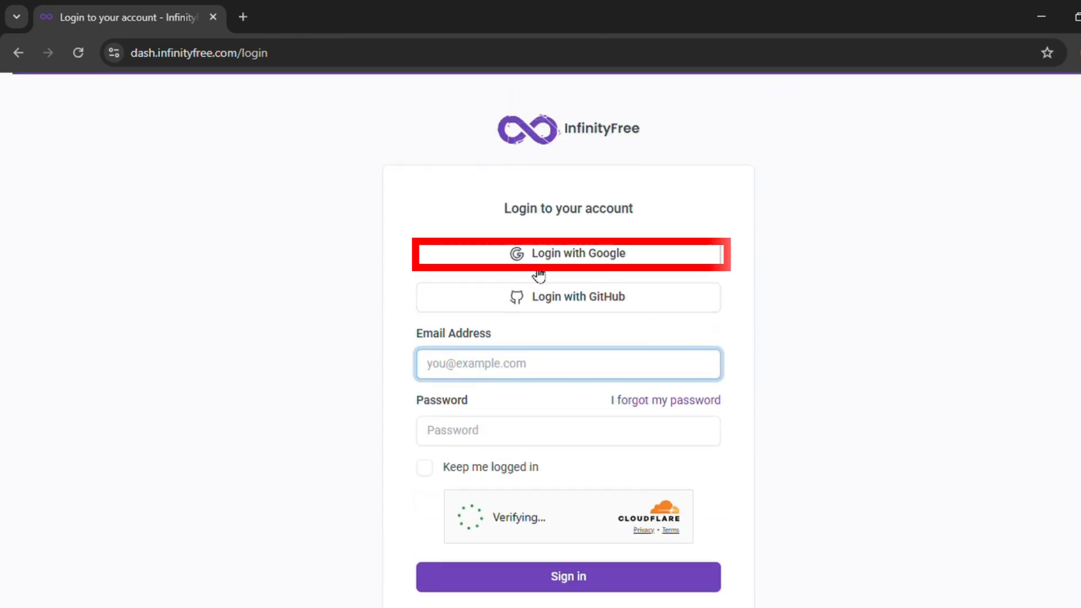
left_click(565, 267)
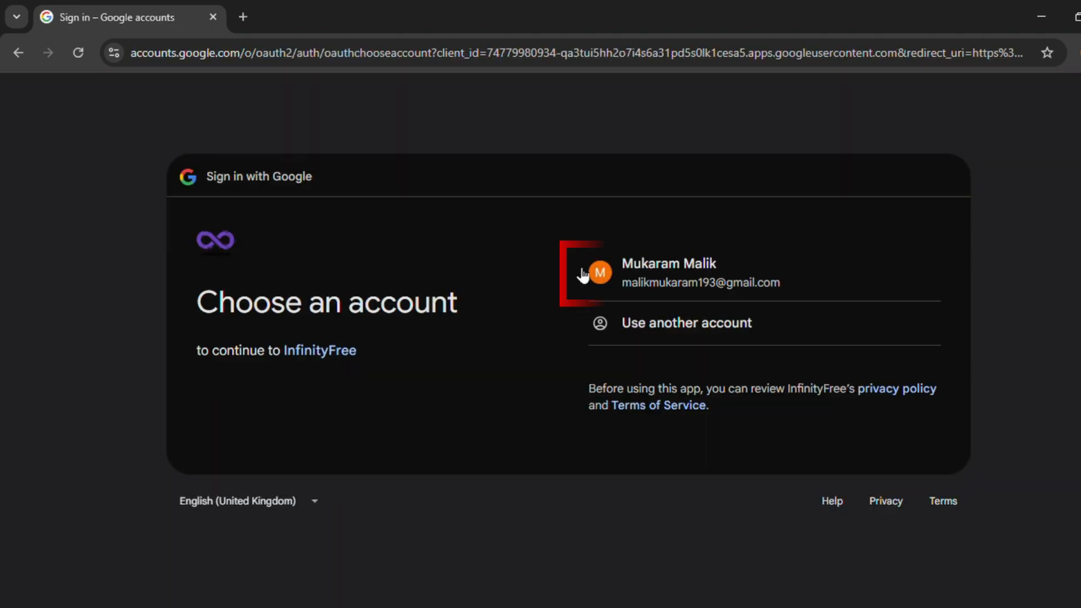
left_click(691, 300)
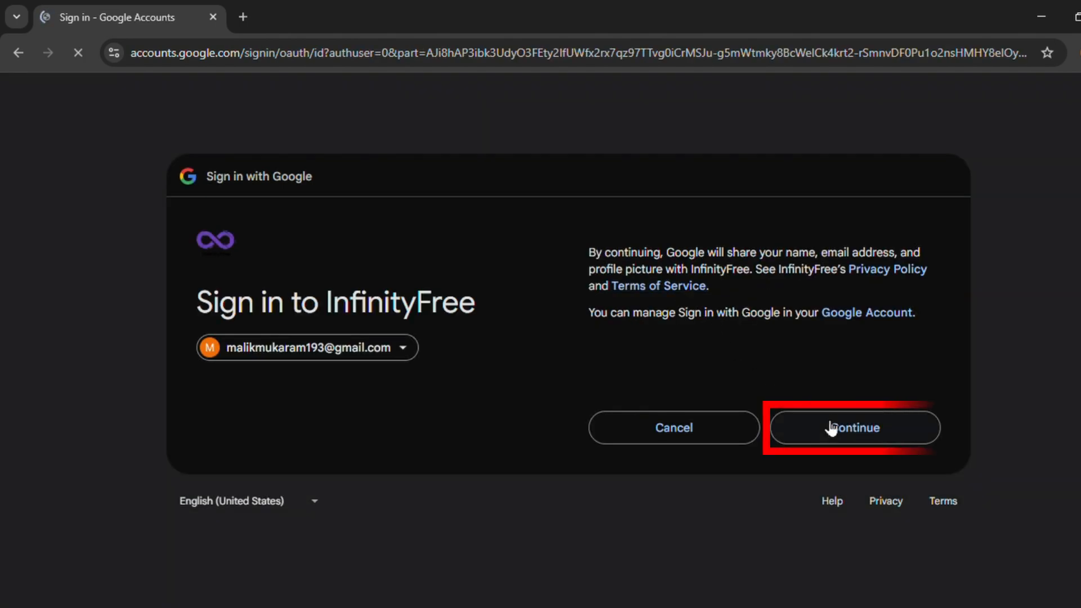
left_click(862, 443)
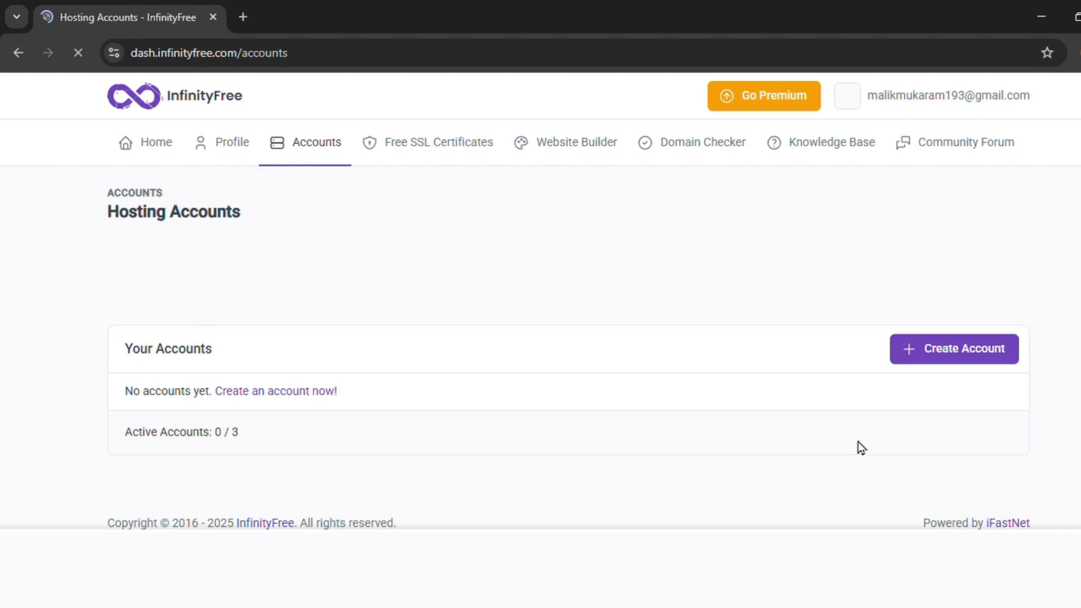
Start creating a new hosting account on the free InfinityFree plan
scroll(527, 346, "down", 3)
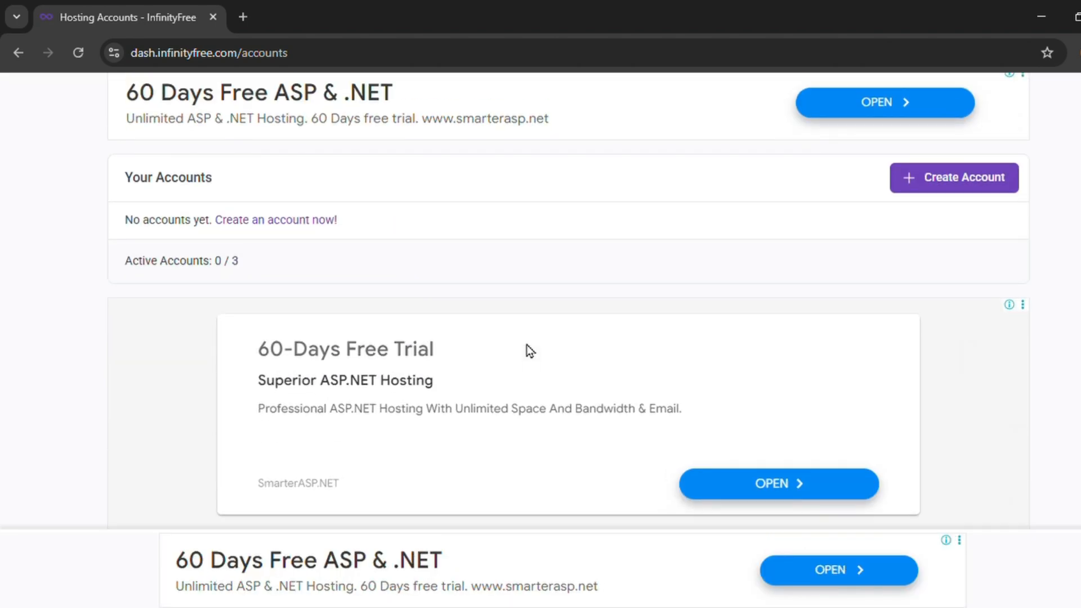
scroll(526, 345, "up", 3)
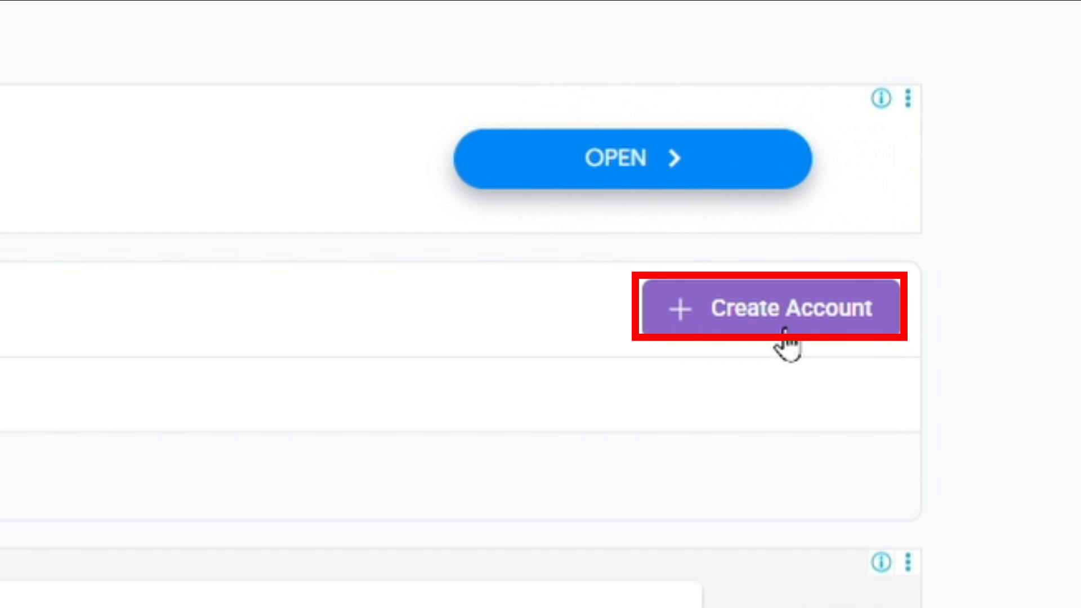
left_click(786, 329)
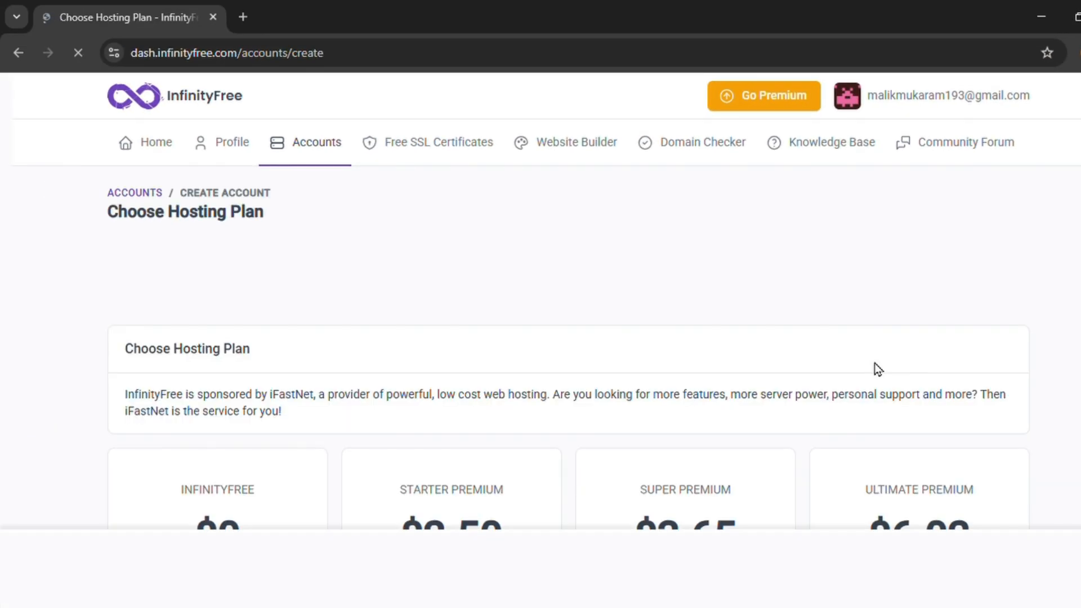
scroll(387, 423, "down", 10)
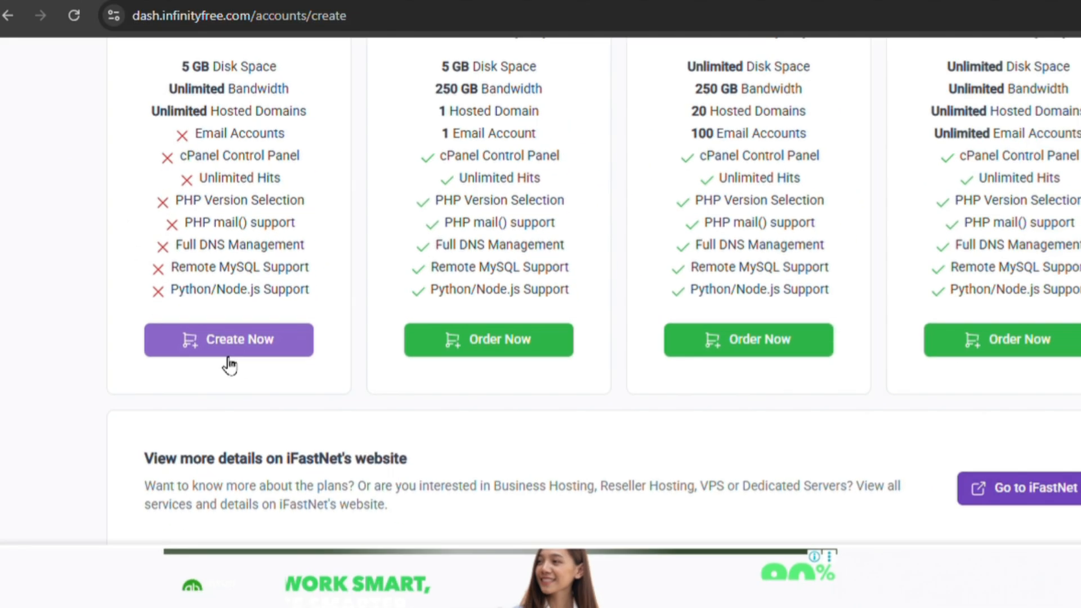
left_click(367, 330)
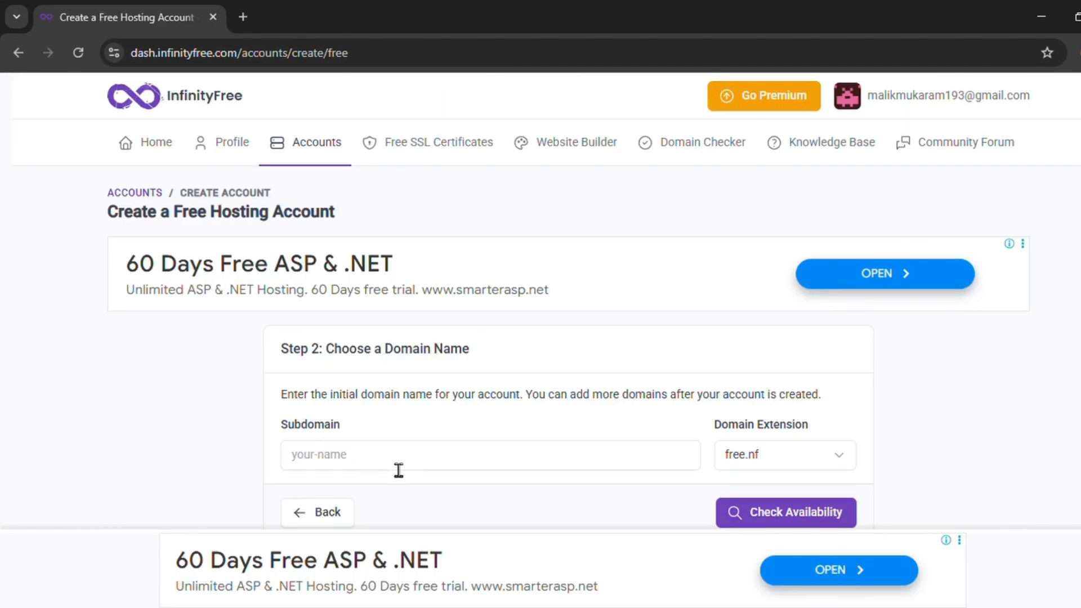
Enter subdomain ashtechsolutions with the wuaze.com extension and check its availability
left_click(416, 479)
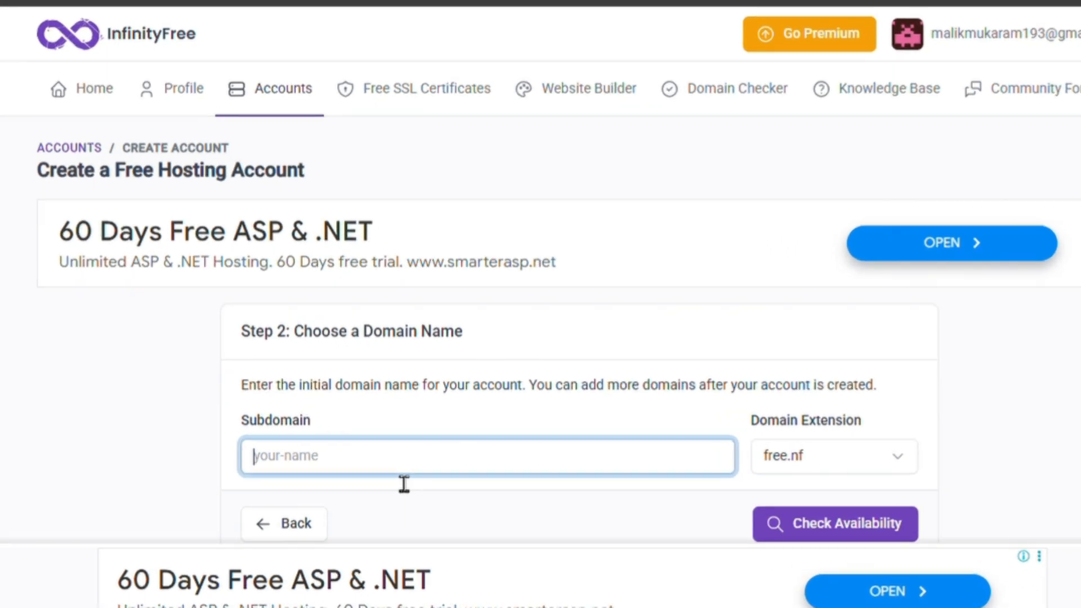
type("ashtechsolutions")
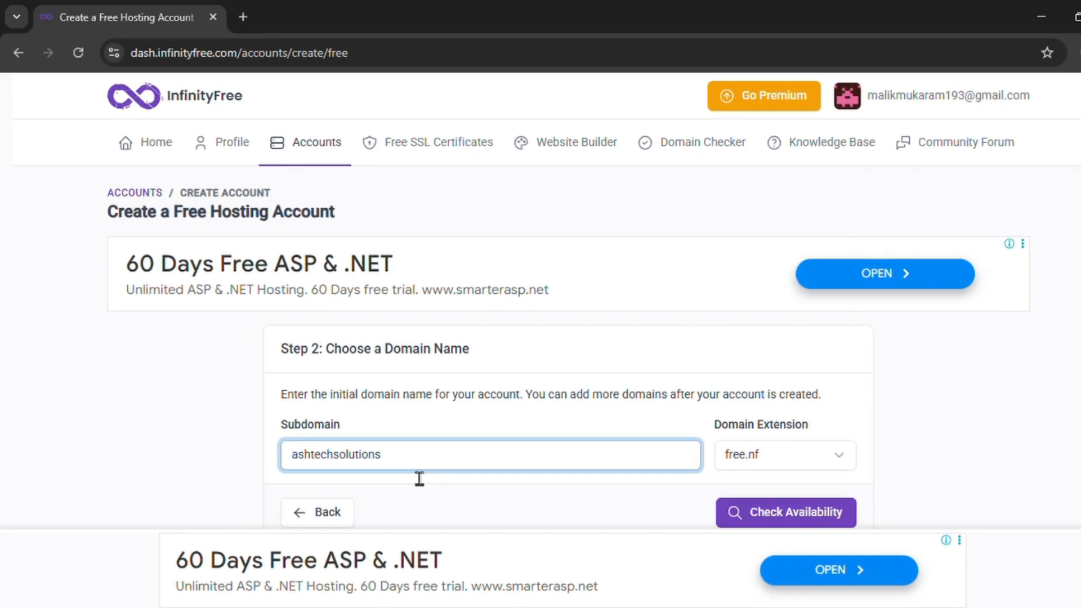
key("ctrl+a")
key("Tab")
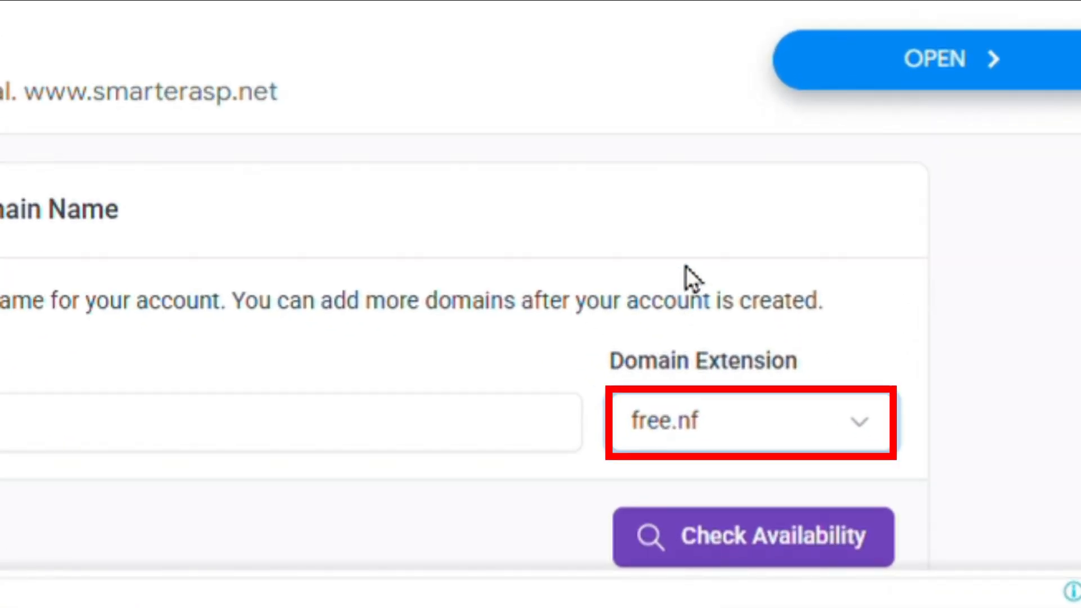
key("Down")
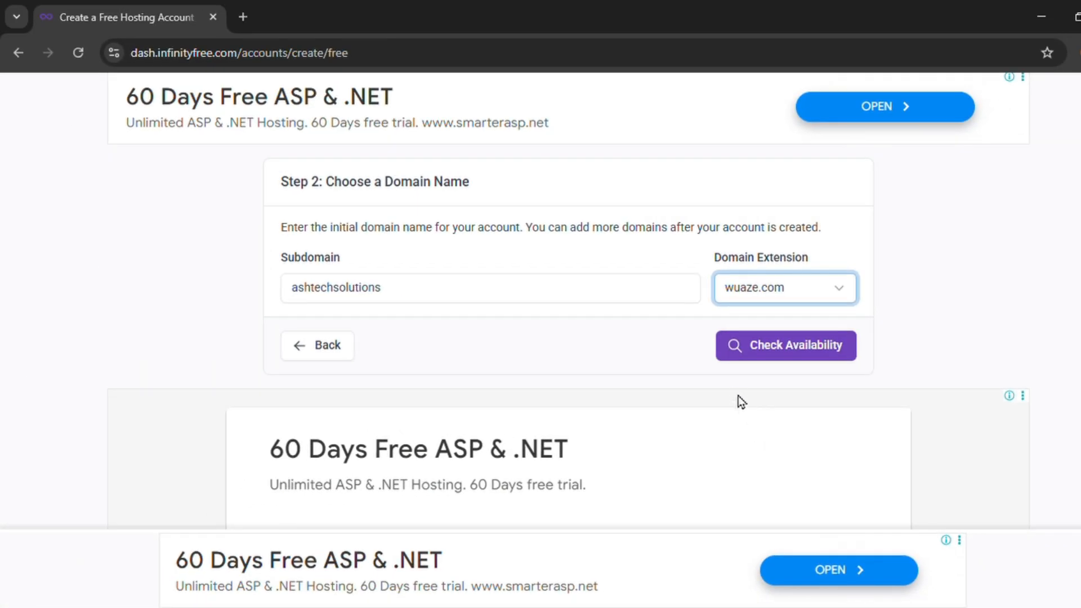
left_click(761, 349)
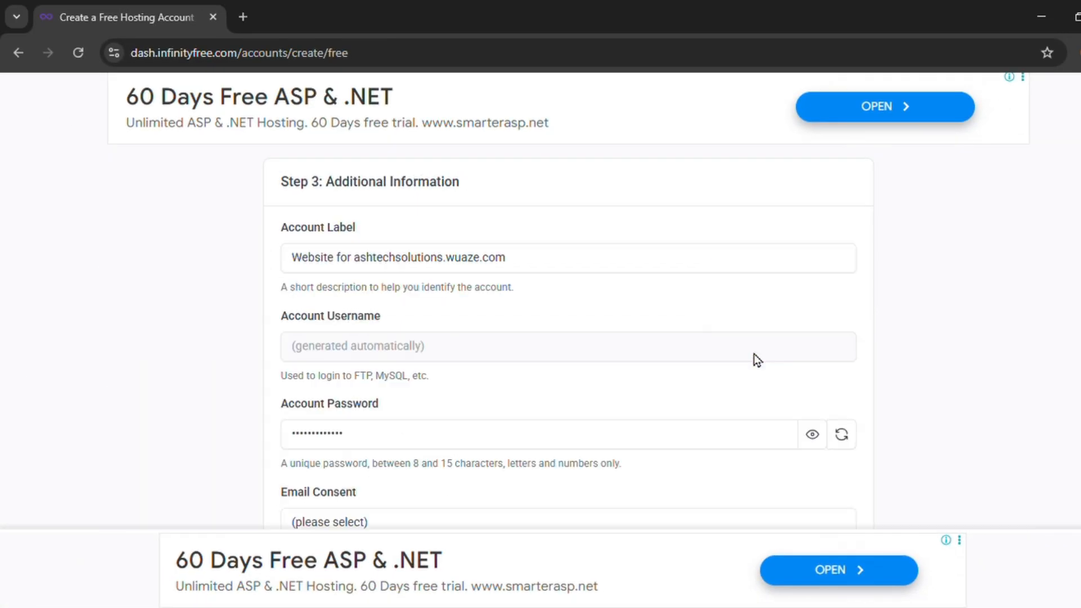
Replace the generated hosting account password with a new password
scroll(576, 380, "down", 3)
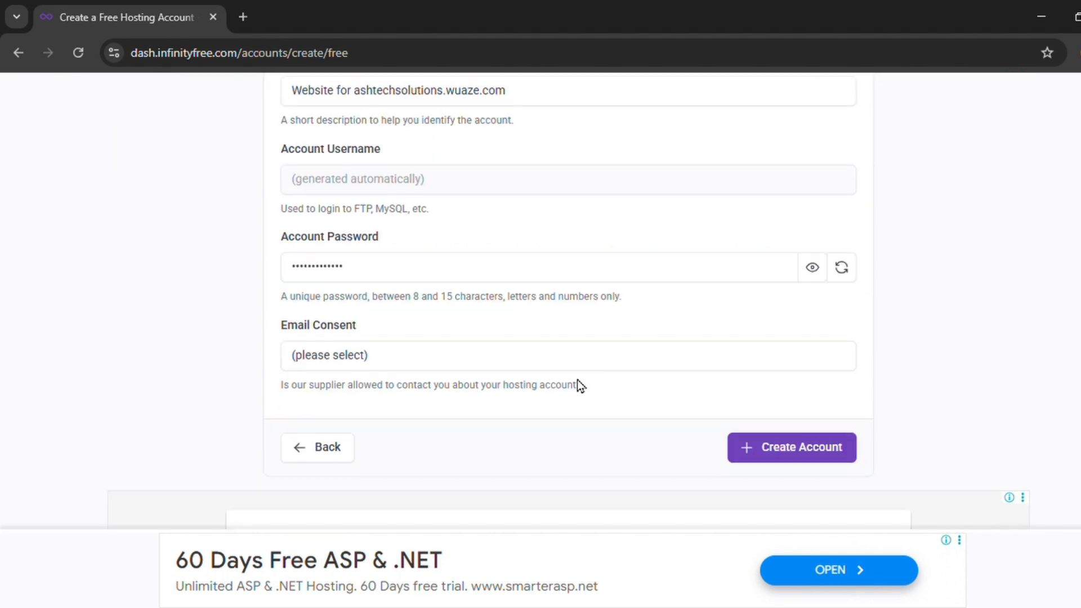
scroll(507, 282, "up", 3)
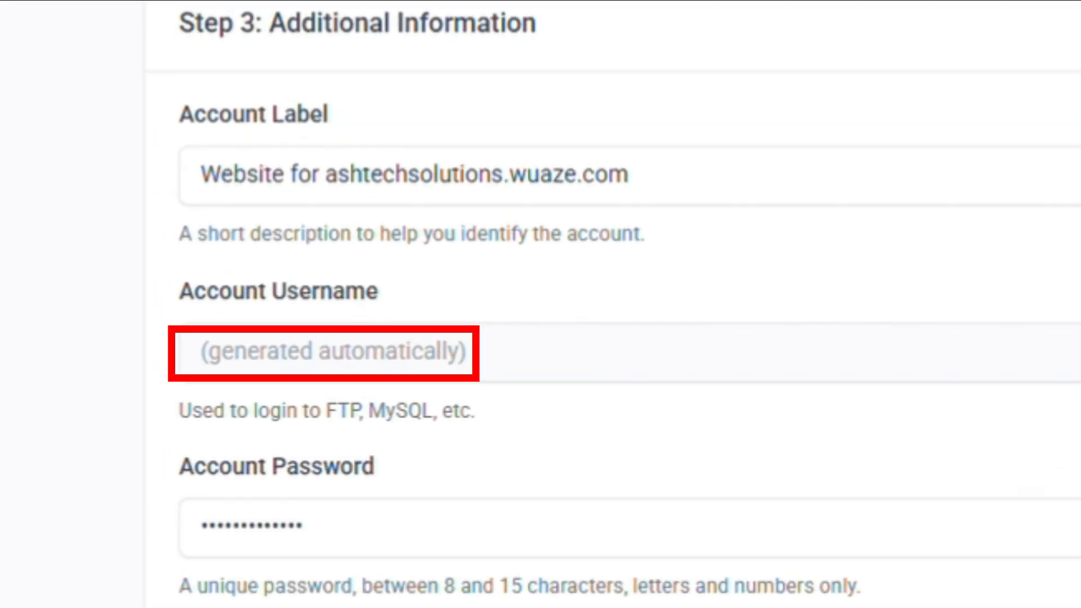
left_click(996, 473)
left_click(996, 473)
left_click(833, 438)
left_click(796, 441)
key("ctrl+a")
key("BackSpace")
left_click(811, 436)
left_click(710, 448)
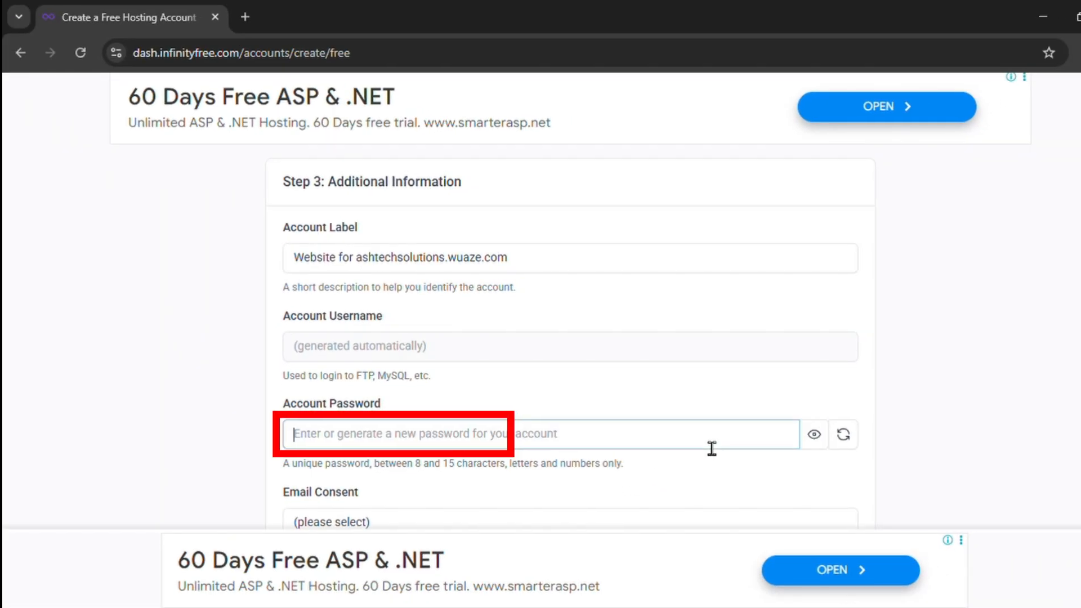
type("••••••••••")
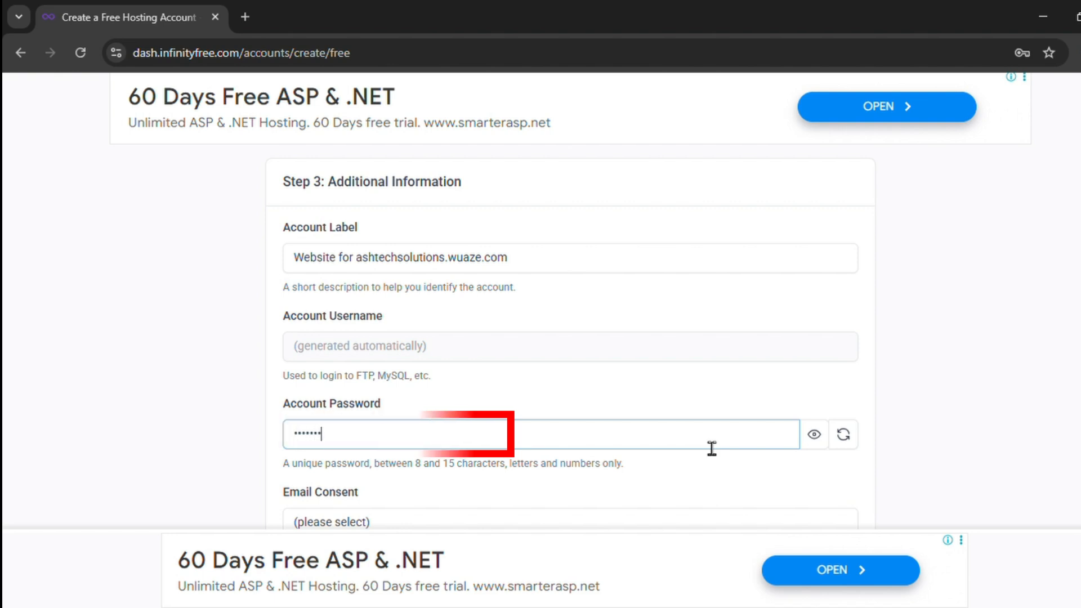
Consent to supplier emails, create the account, and open its Control Panel
scroll(712, 447, "down", 3)
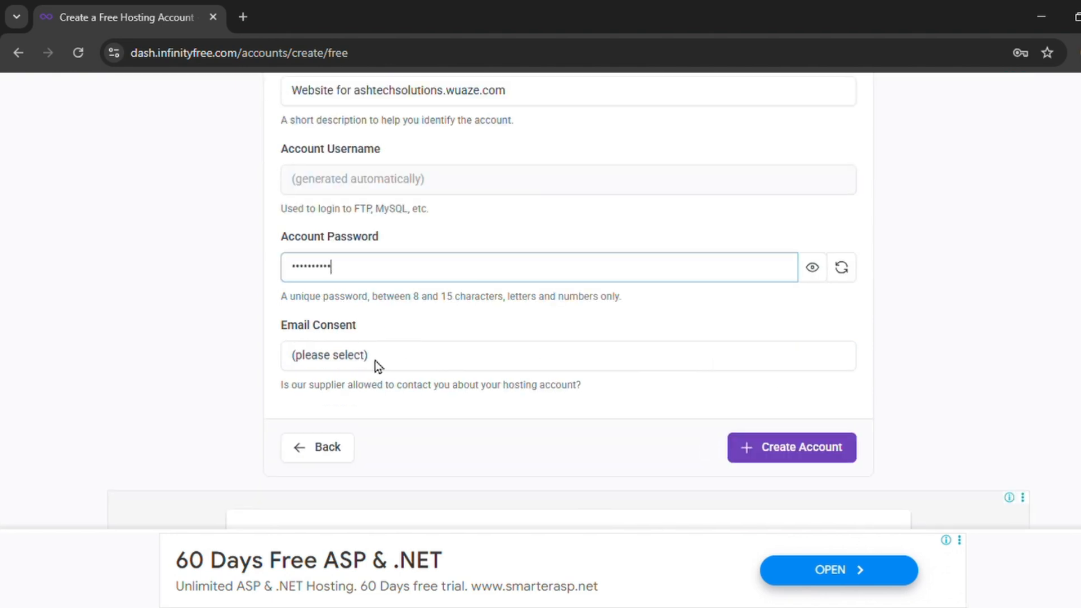
left_click(336, 361)
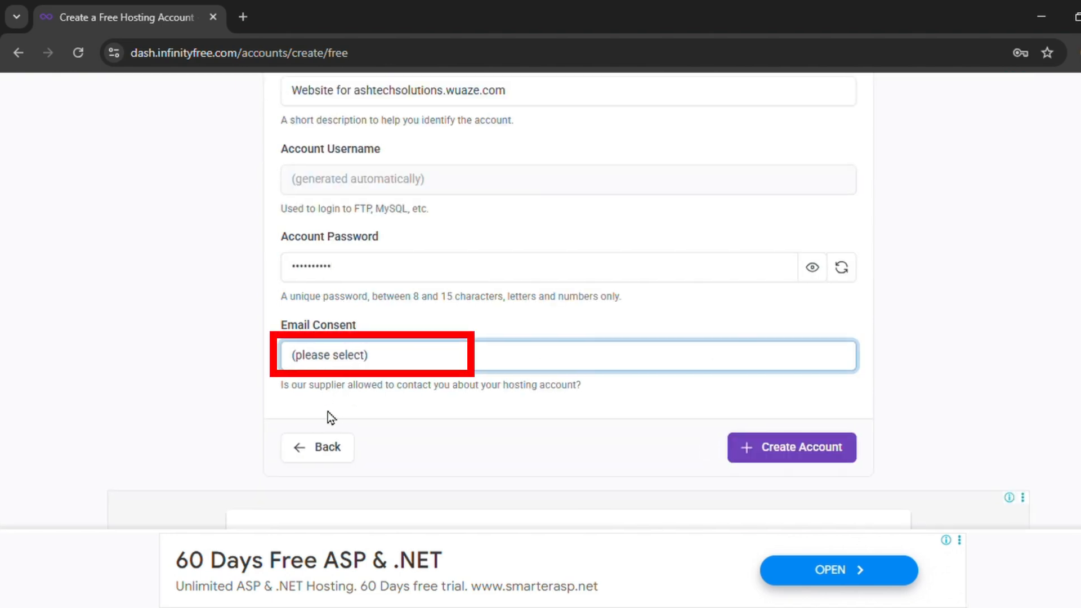
key("Down")
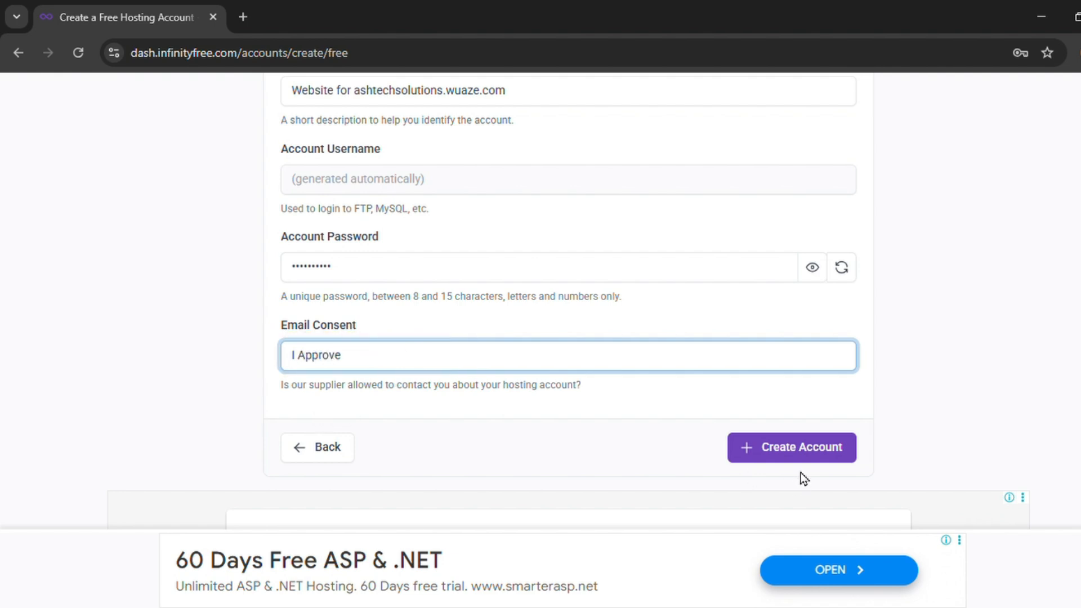
left_click(788, 465)
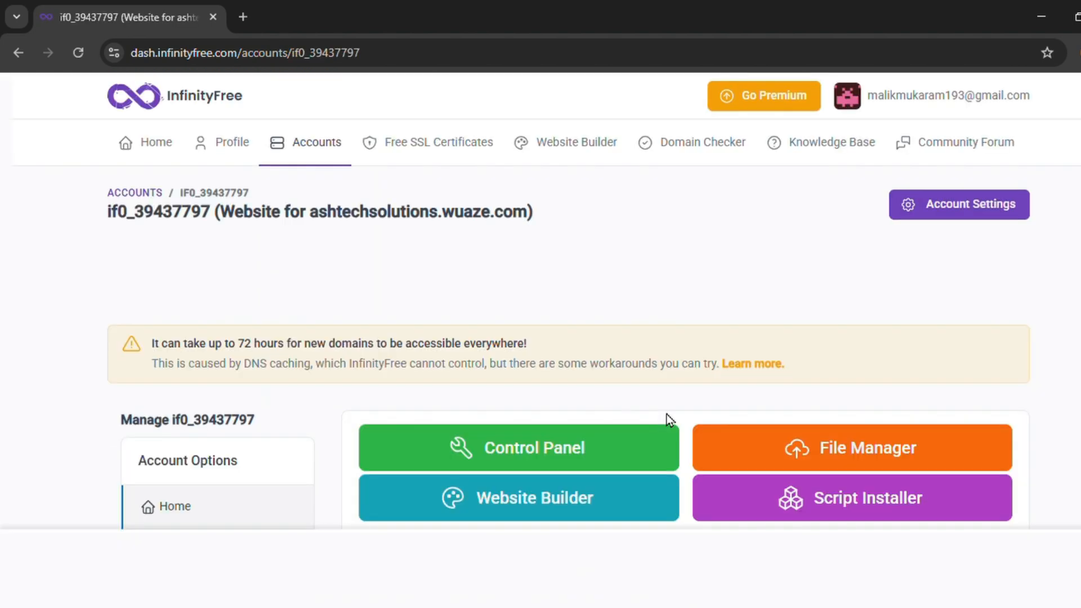
scroll(666, 414, "down", 10)
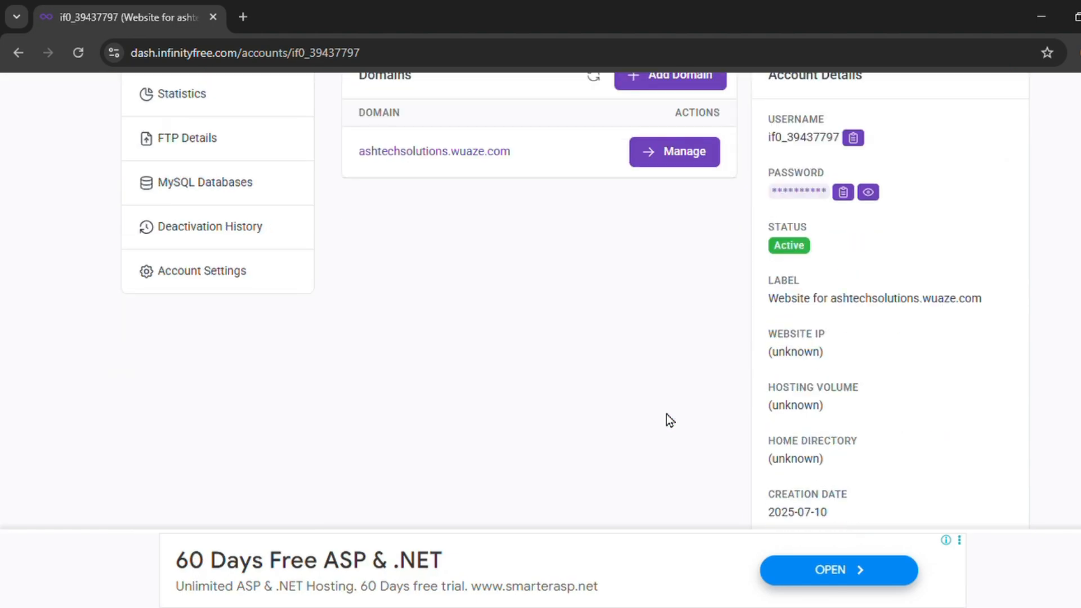
scroll(667, 414, "up", 6)
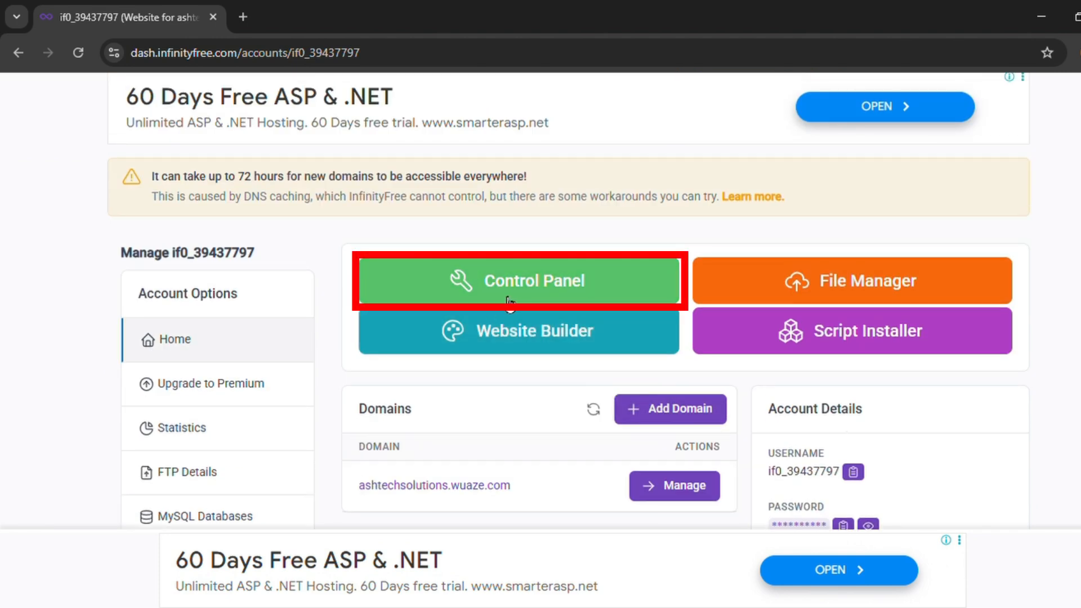
left_click(526, 300)
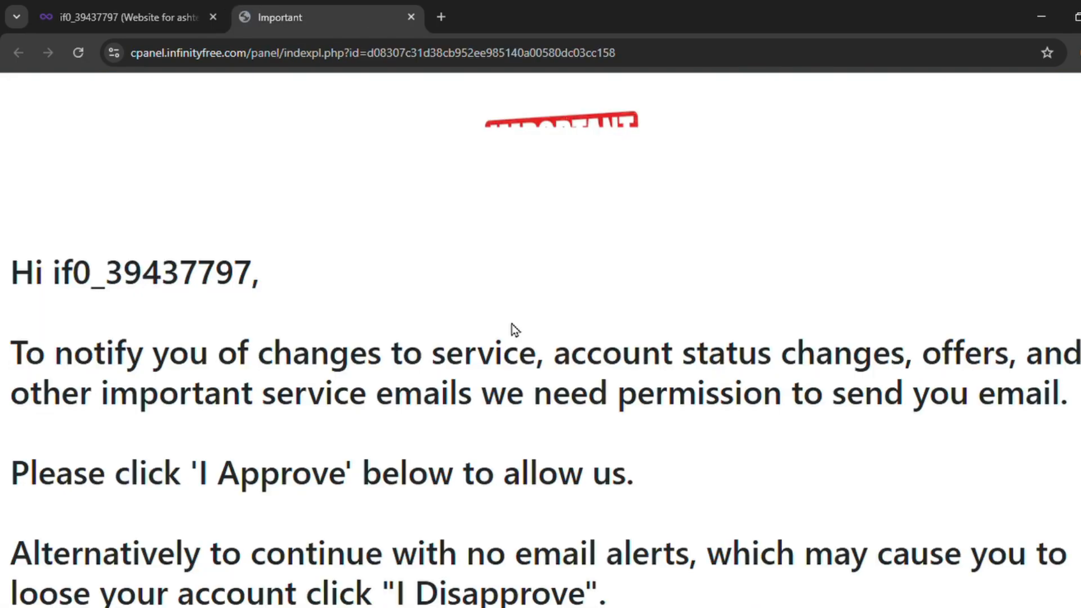
Approve service emails and scroll VistaPanel down to the Software section
scroll(510, 360, "down", 2)
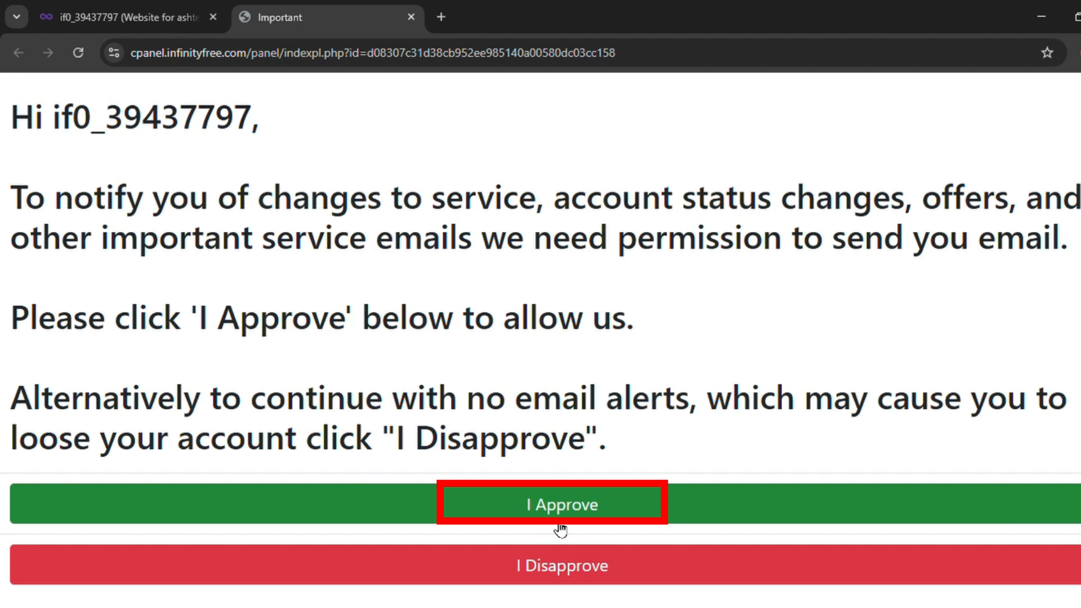
left_click(540, 511)
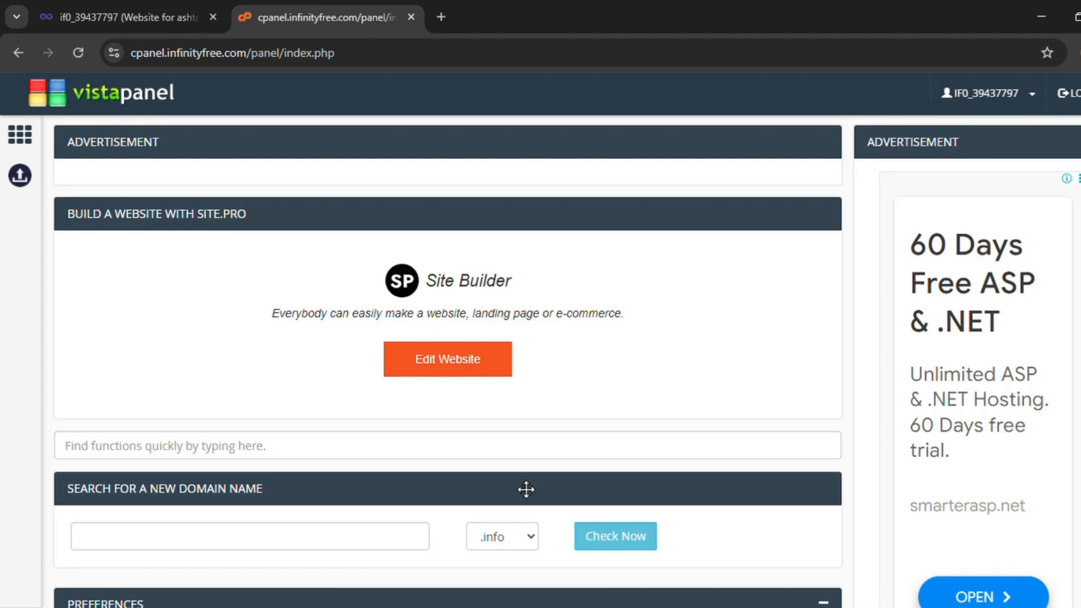
scroll(519, 478, "down", 15)
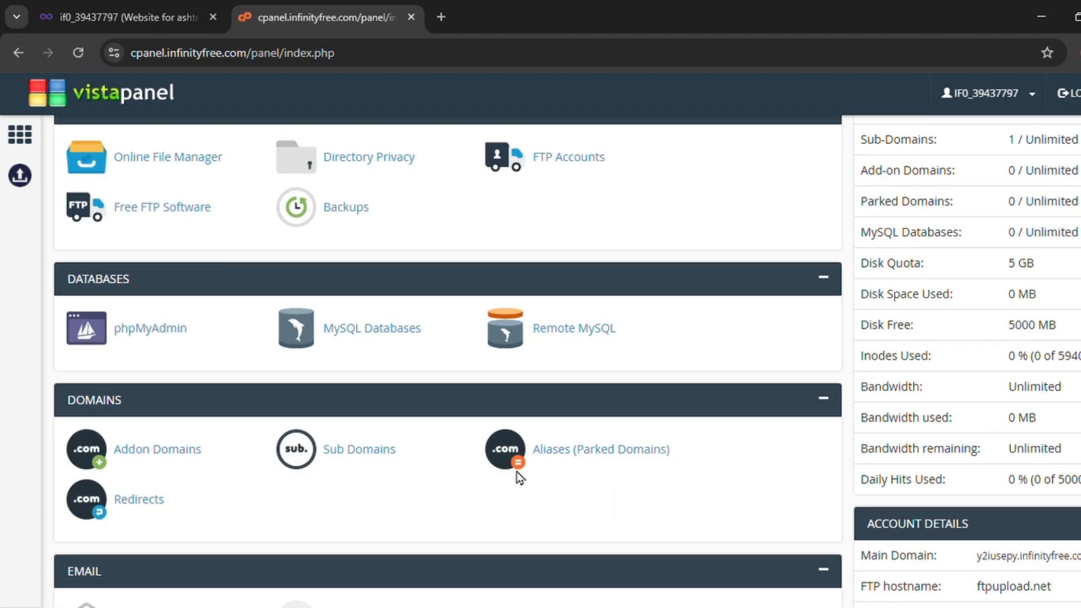
scroll(488, 482, "down", 5)
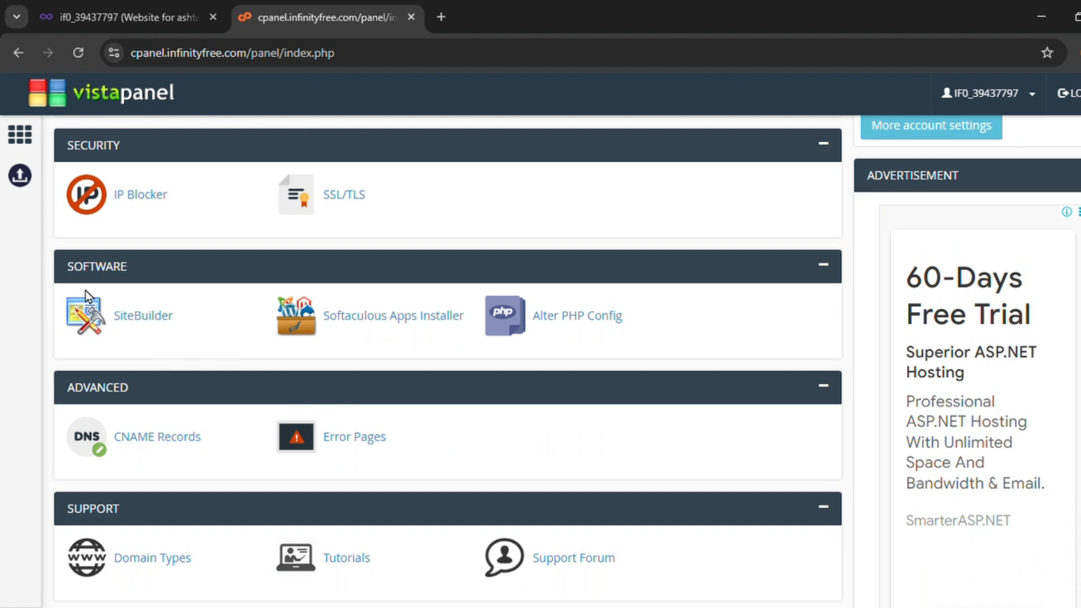
Open the Softaculous WordPress installer for ashtechsolutions.wuaze.com
left_click(422, 329)
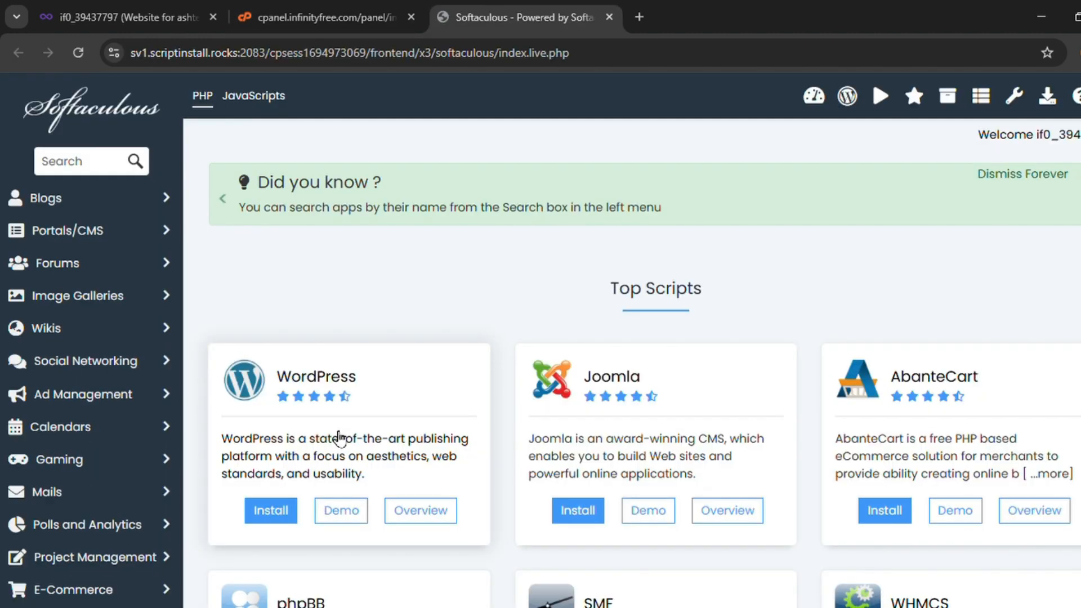
scroll(339, 438, "down", 3)
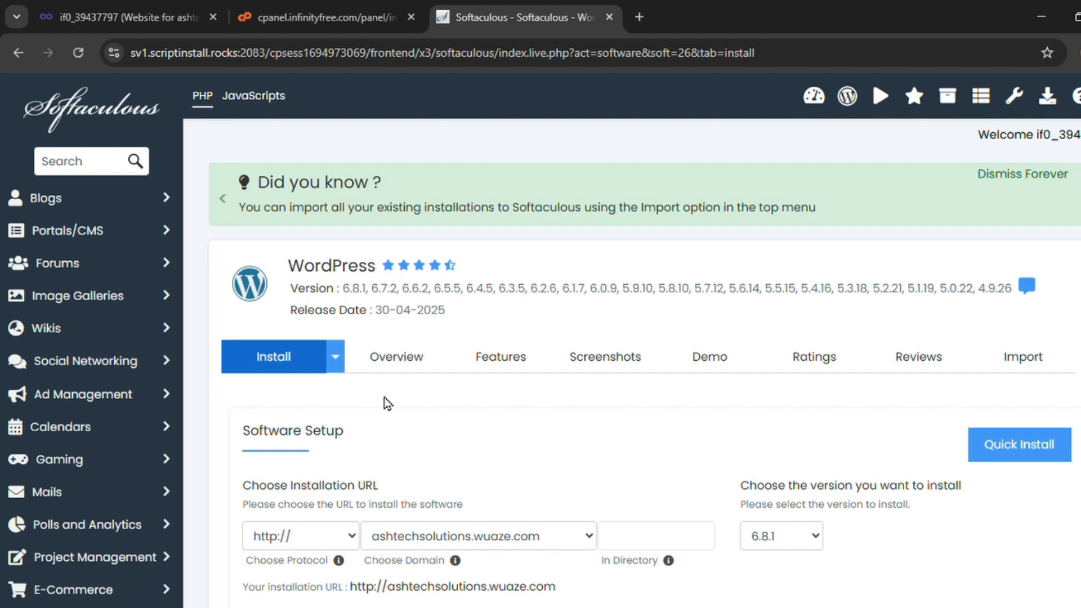
scroll(411, 397, "down", 6)
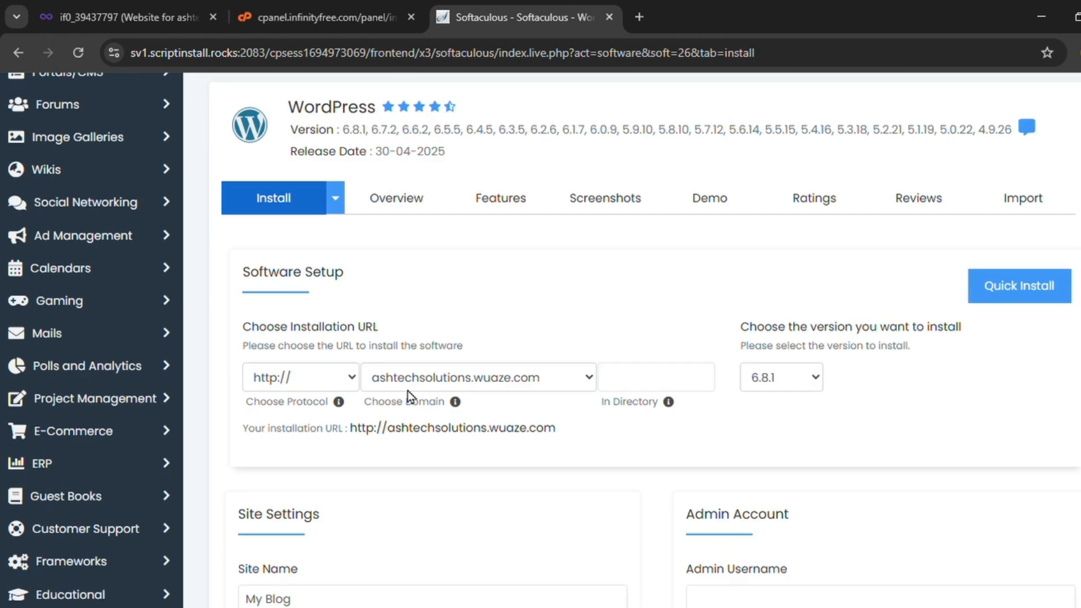
Set admin username 'ashtec' with a new admin password and run the WordPress install
left_click(730, 428)
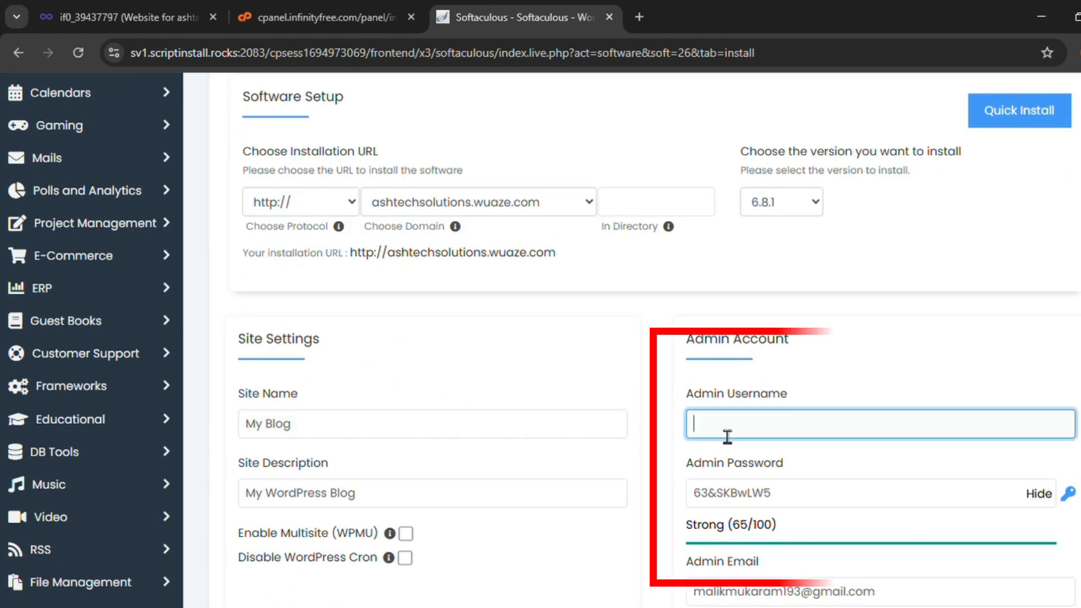
type("ashtechsolutions")
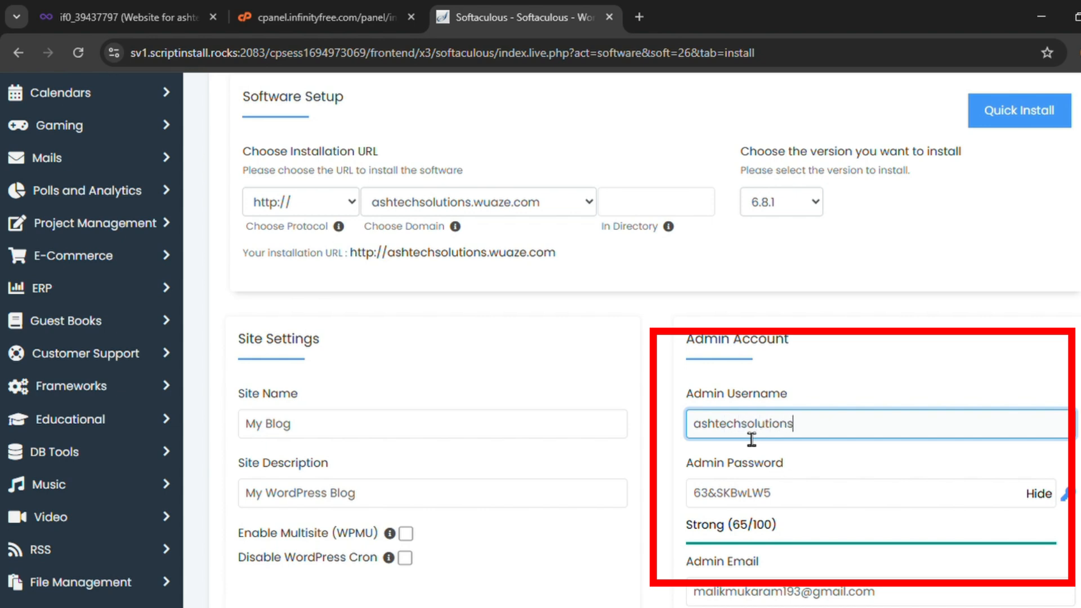
left_click(835, 501)
key("ctrl+a")
key("BackSpace")
left_click(1038, 495)
left_click(816, 500)
type("•••")
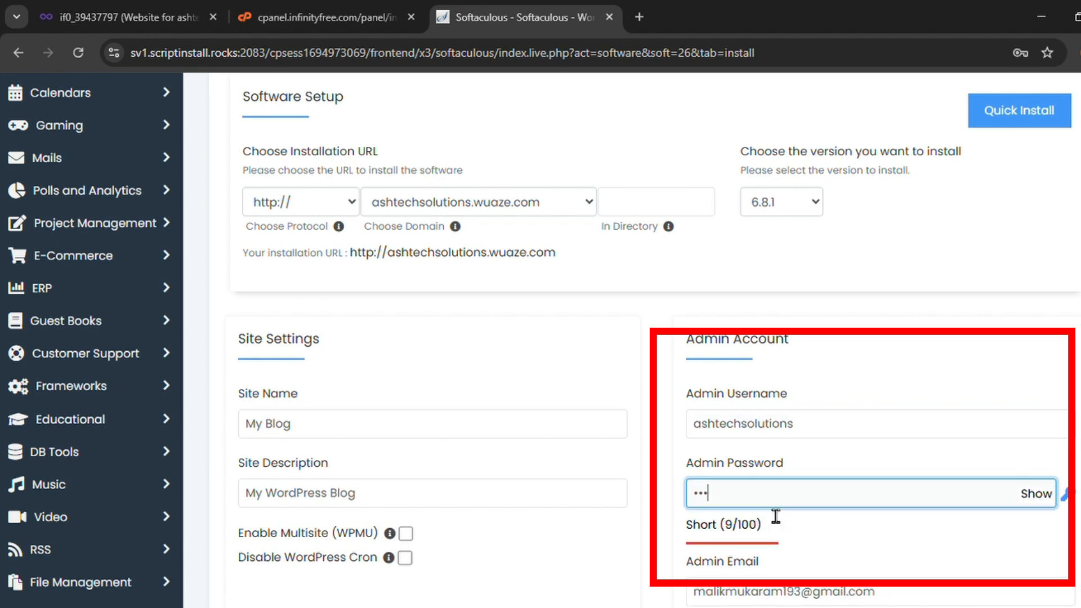
type("••••••••••••")
left_click_drag(793, 506, 691, 512)
scroll(634, 523, "down", 6)
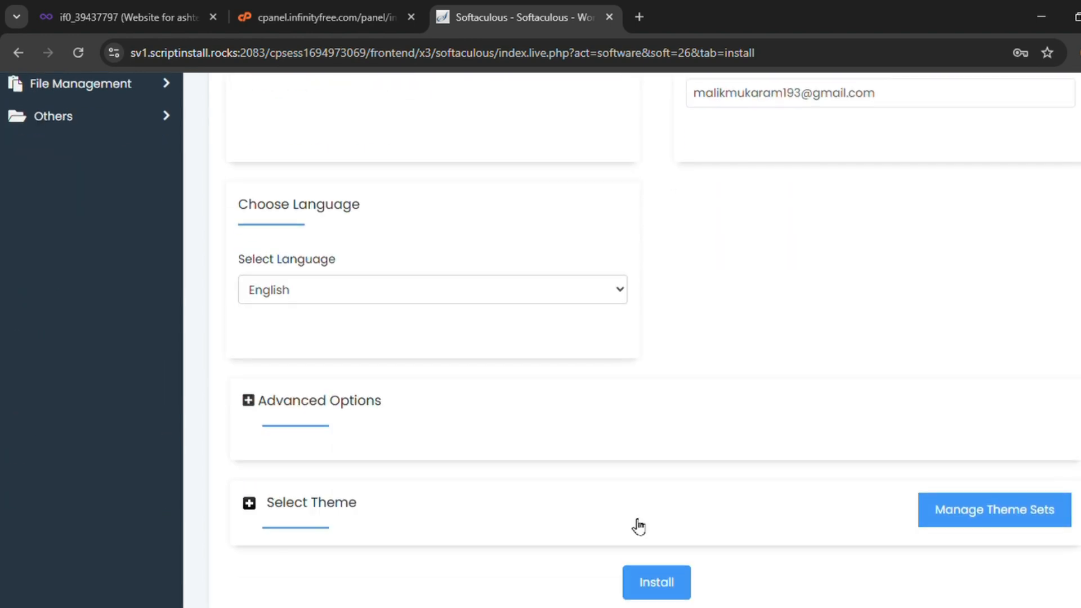
scroll(636, 529, "down", 3)
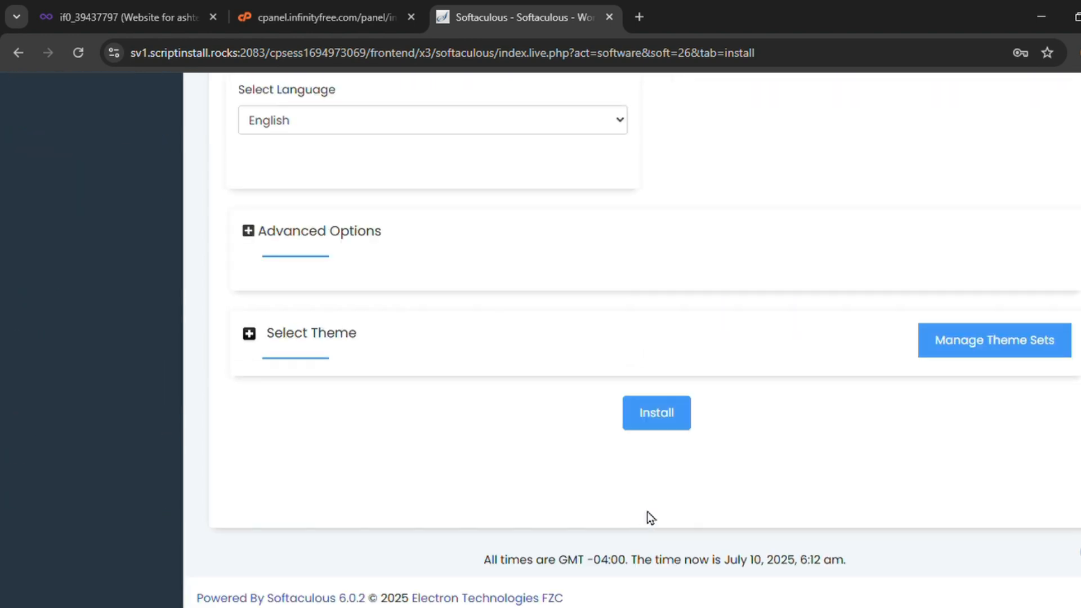
left_click(658, 428)
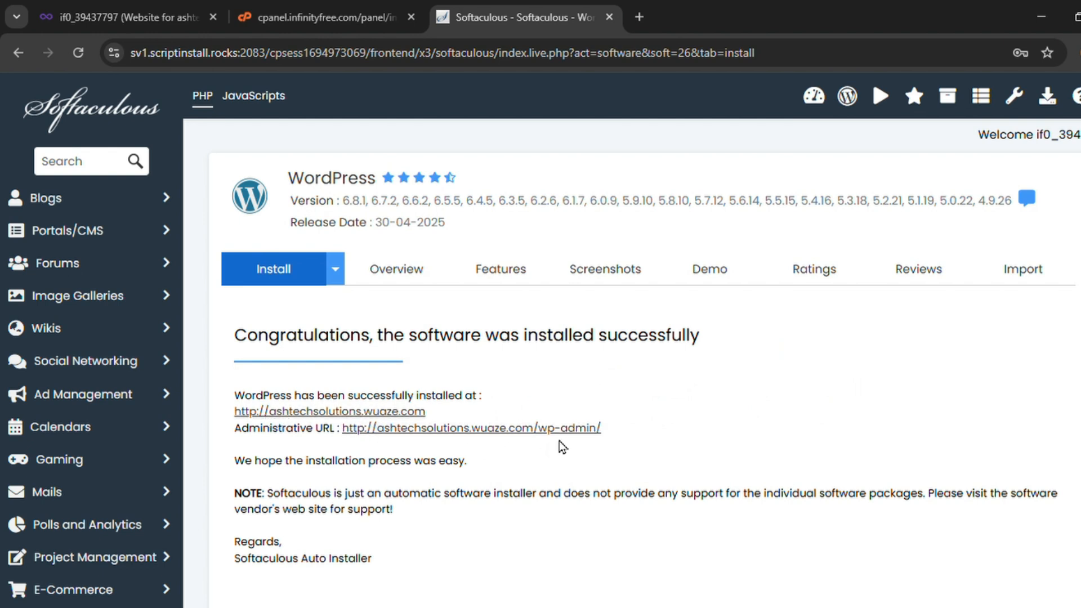
View the new site, then go to ashtechsolutions.wuaze.com/wp-admin to reach the Dashboard
left_click(329, 411)
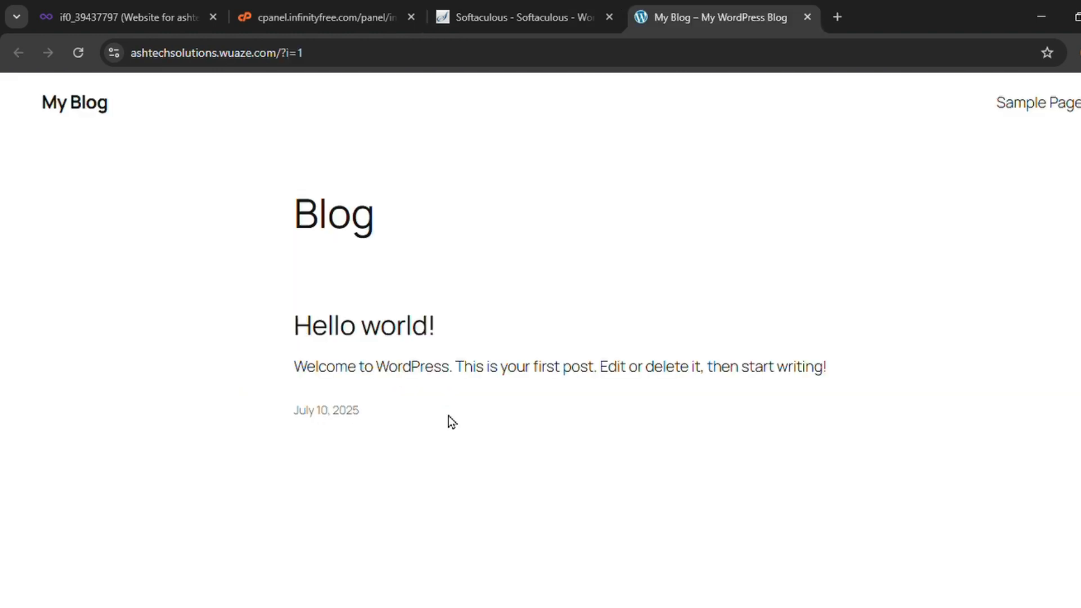
scroll(448, 415, "down", 5)
scroll(448, 416, "up", 5)
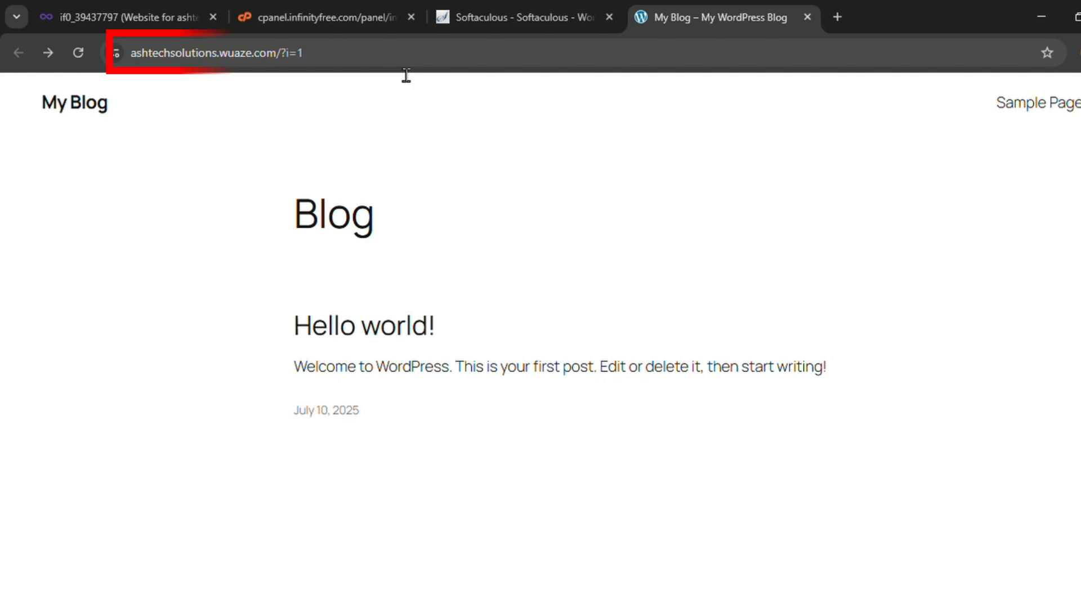
left_click(404, 67)
left_click(405, 66)
key("BackSpace")
key("BackSpace")
key("BackSpace")
key("BackSpace")
type("wp-admin")
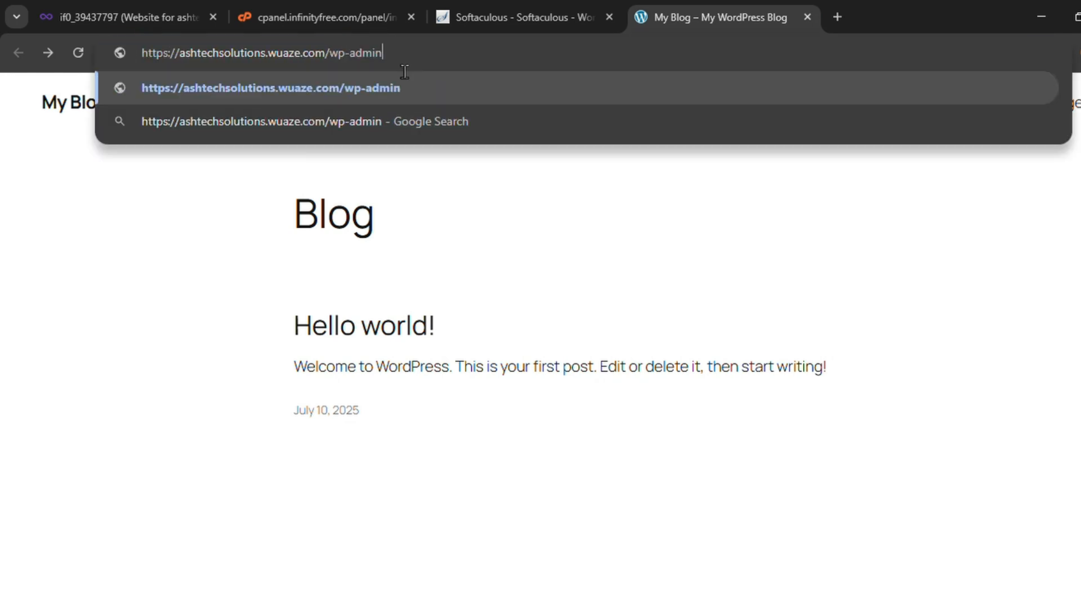
key("Return")
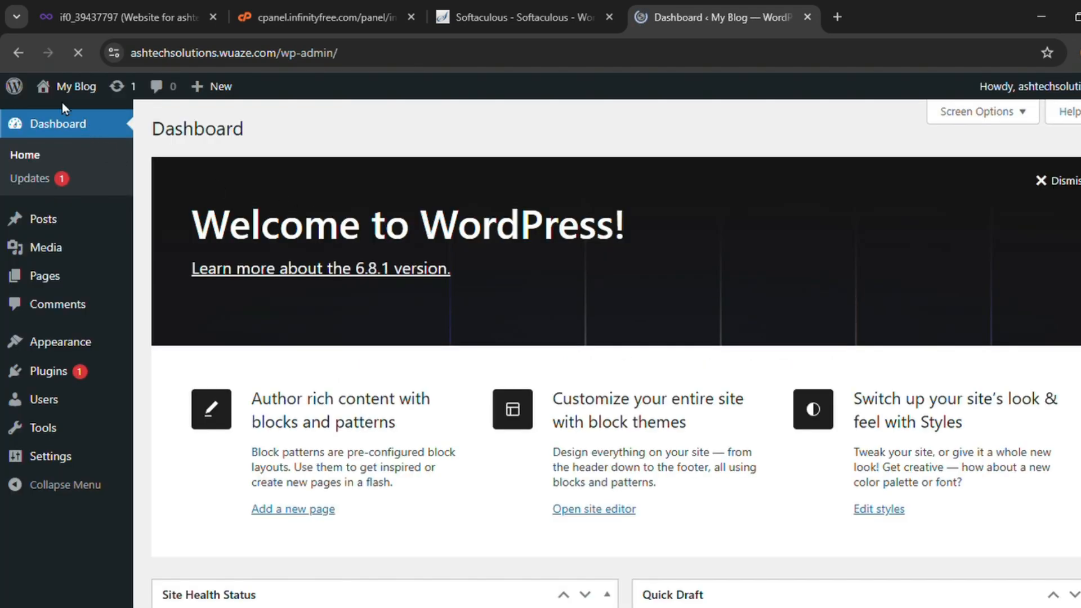
Install and activate the Astra theme from Appearance > Themes > Add New
left_click(61, 353)
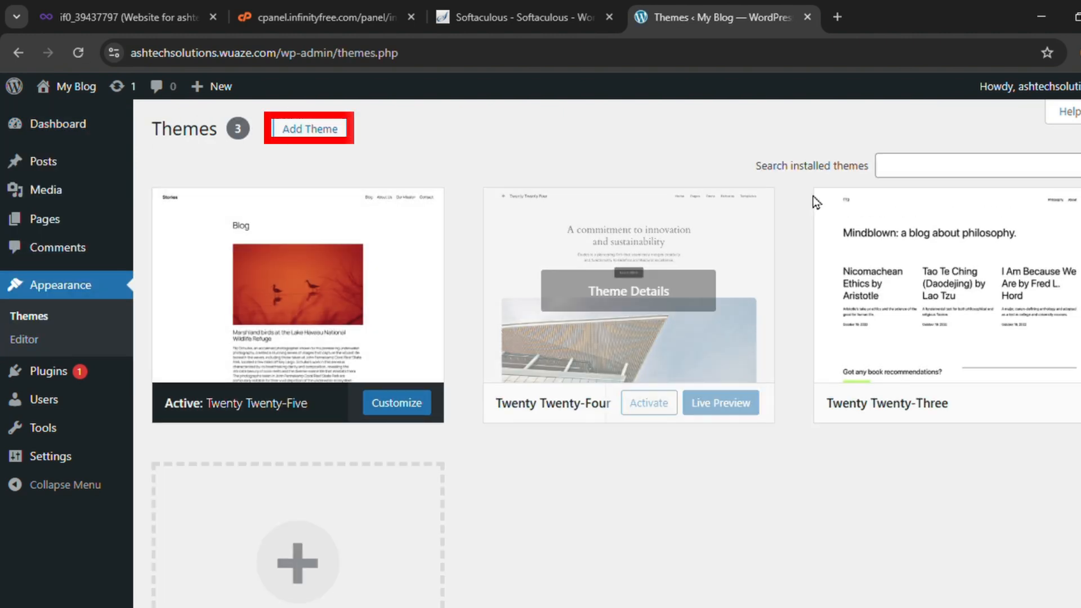
left_click(313, 139)
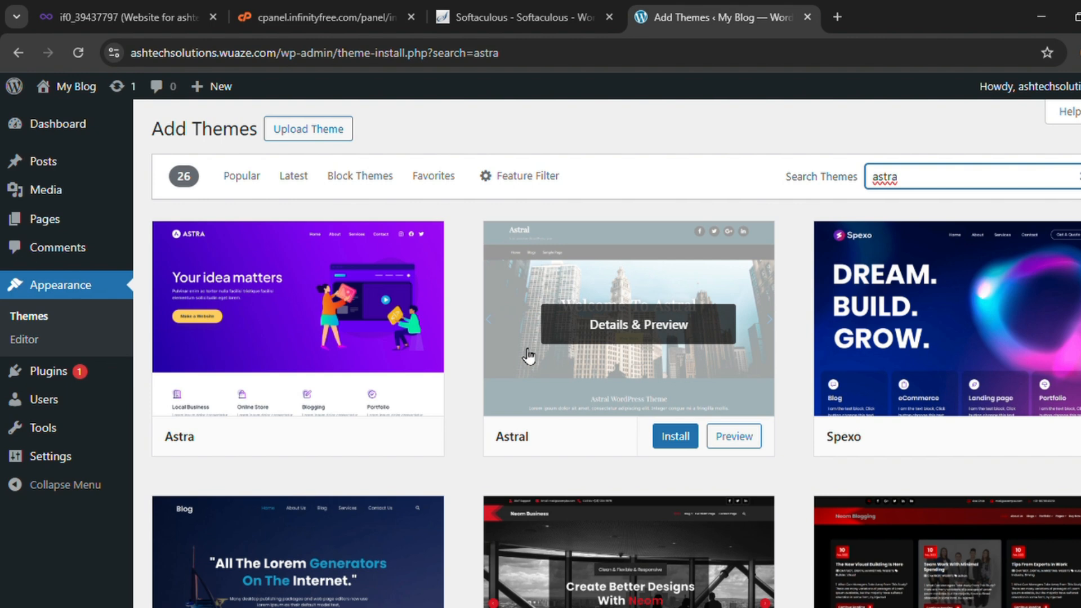
scroll(528, 356, "down", 7)
scroll(509, 359, "up", 7)
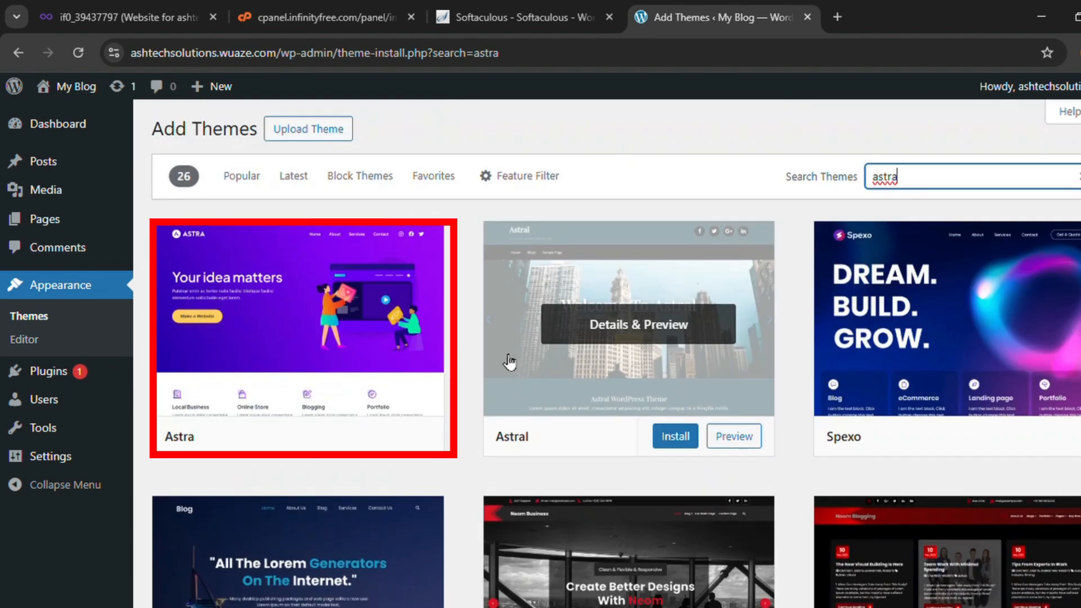
mouse_move(379, 421)
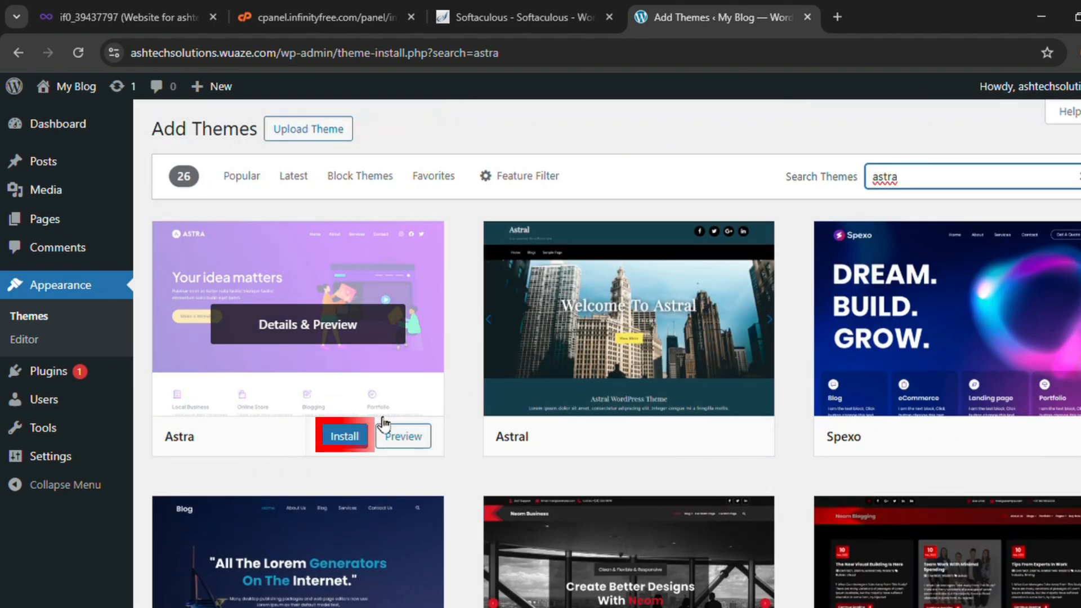
left_click(350, 438)
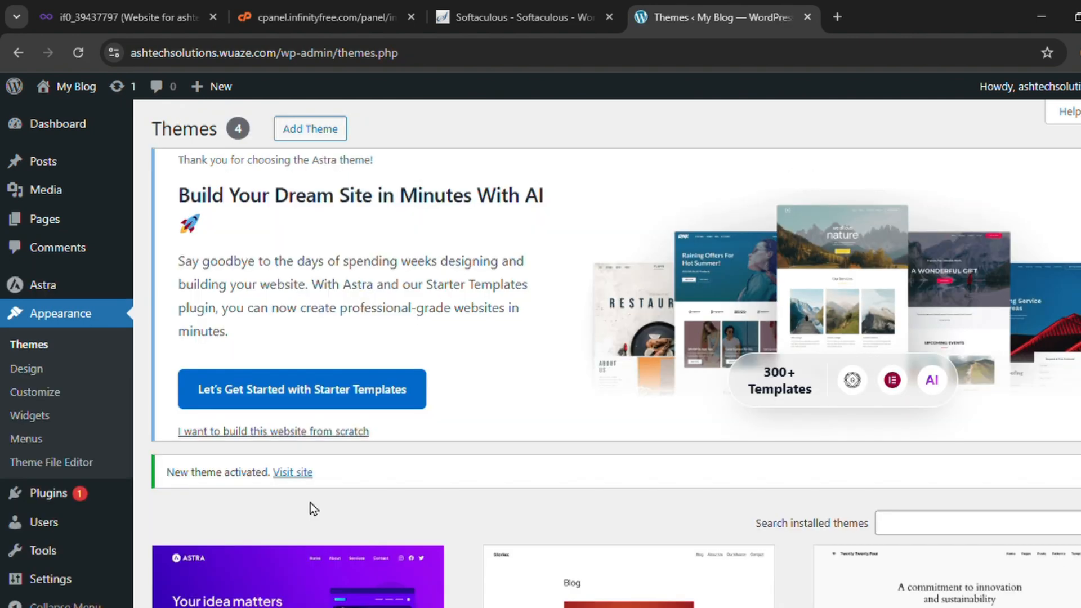
scroll(310, 502, "down", 3)
scroll(315, 507, "up", 3)
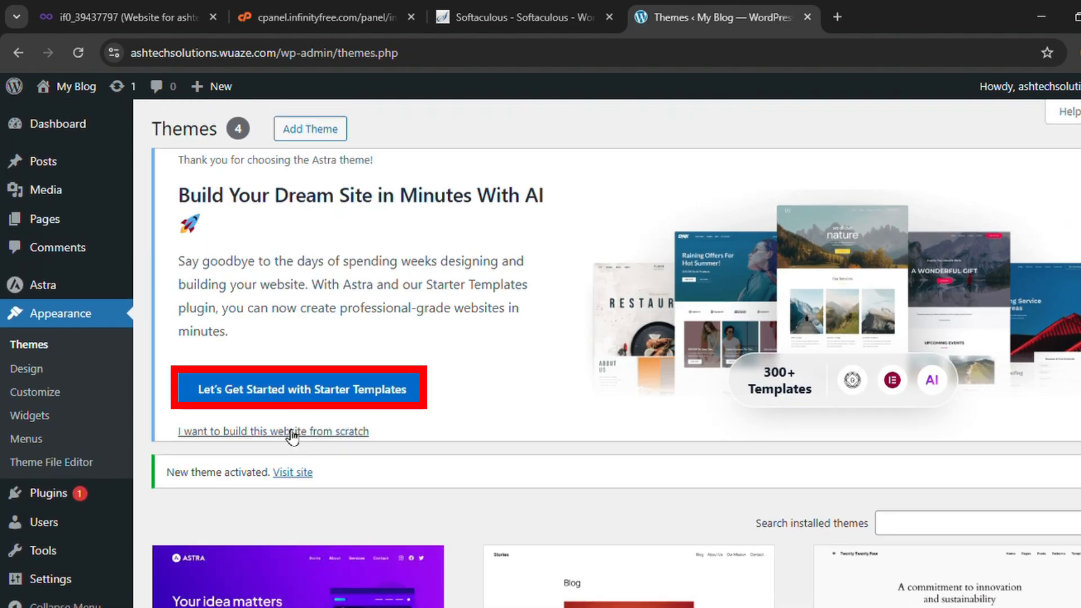
Start Starter Templates with Elementor and search templates for 'Digital Agencey'
left_click(282, 397)
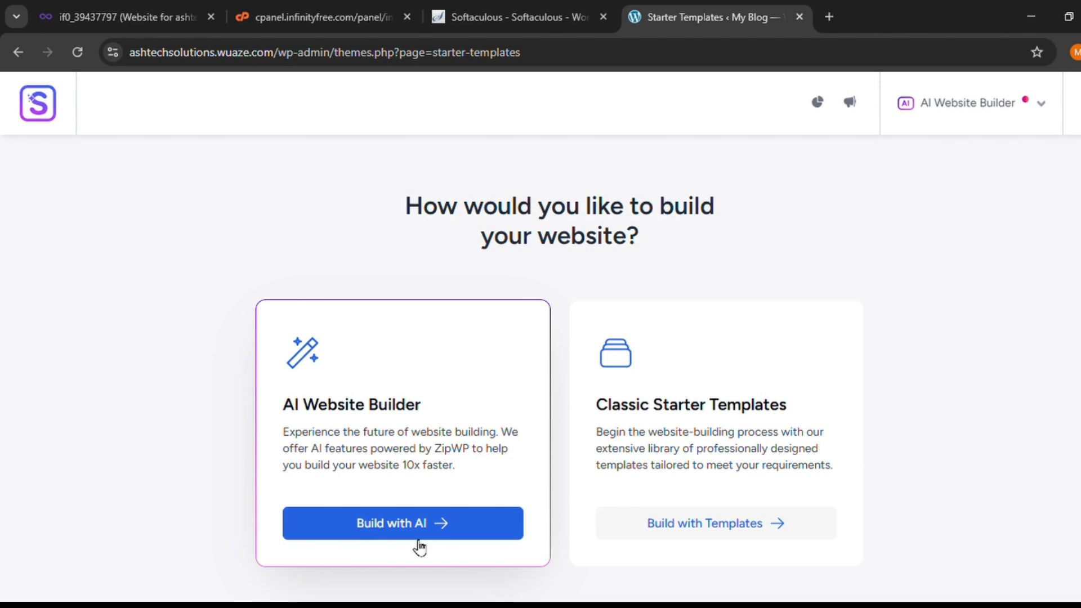
left_click(696, 534)
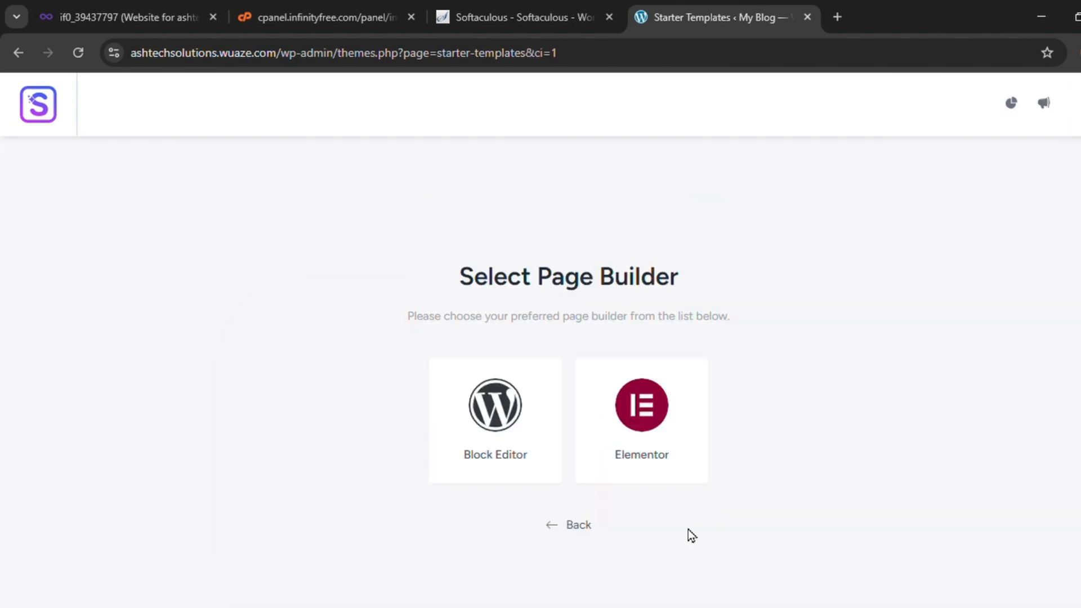
left_click(645, 472)
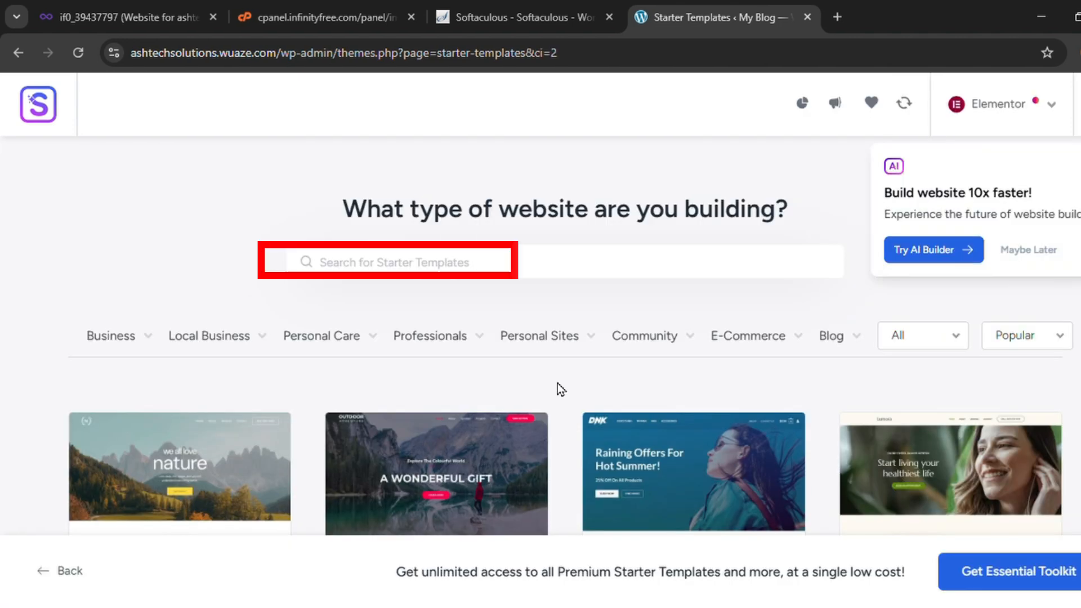
left_click(398, 280)
type("Digital Agencey")
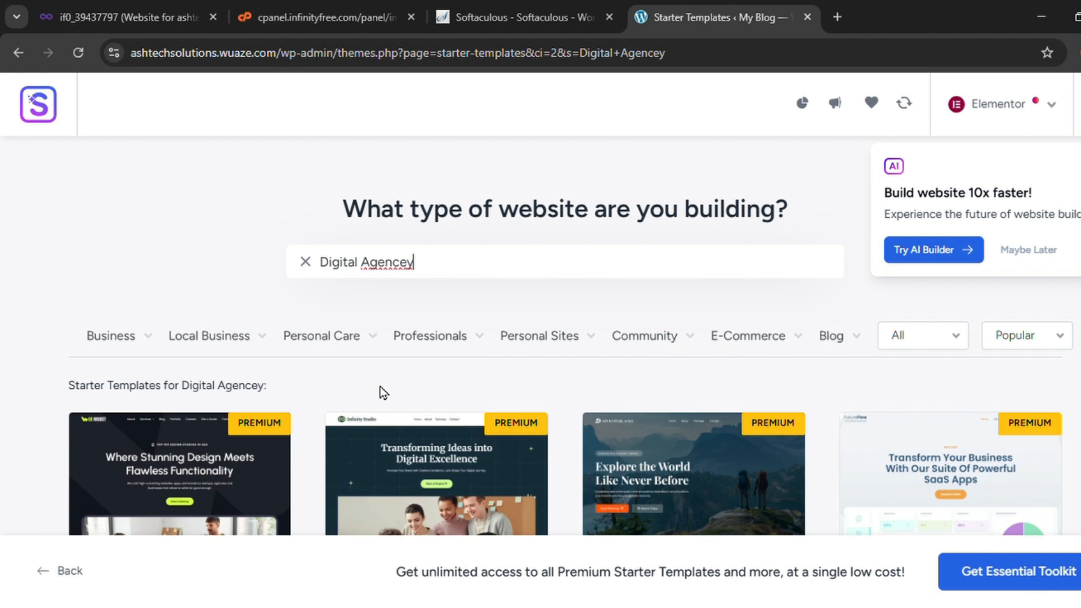
scroll(383, 388, "down", 3)
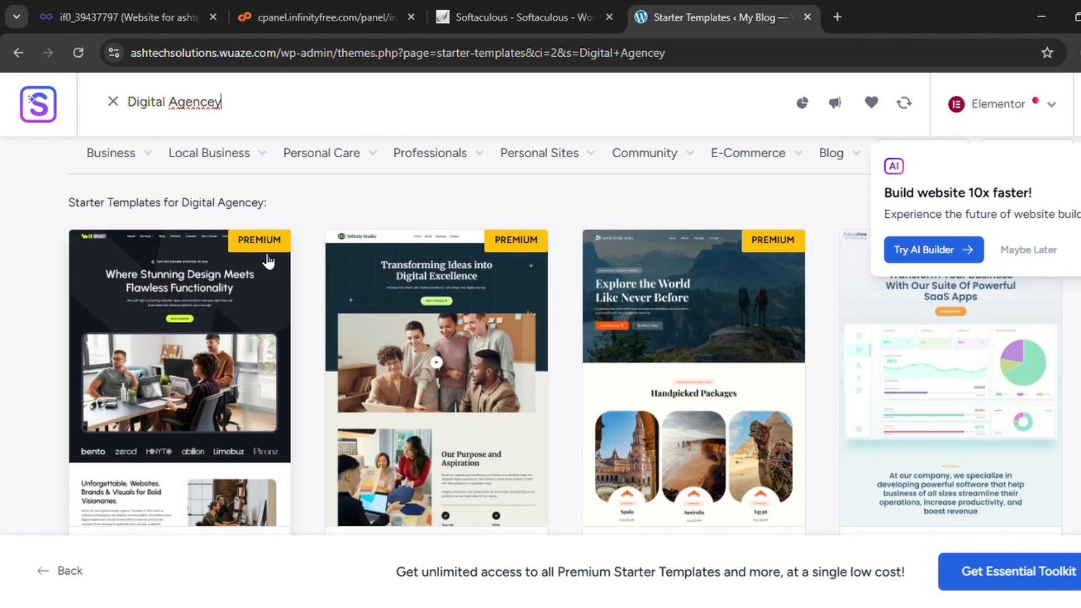
scroll(707, 293, "down", 3)
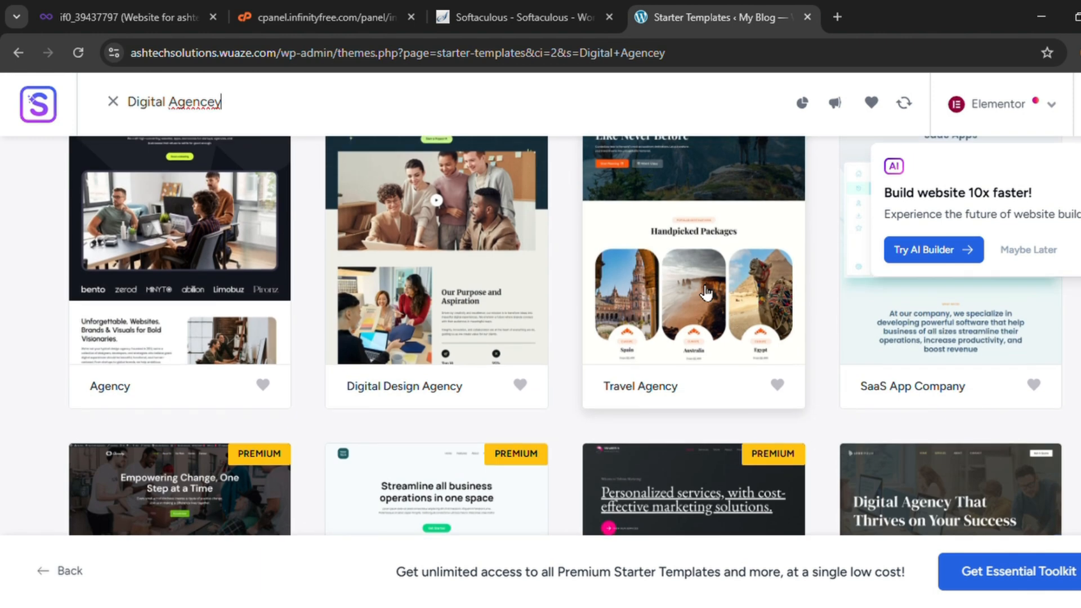
scroll(452, 352, "down", 3)
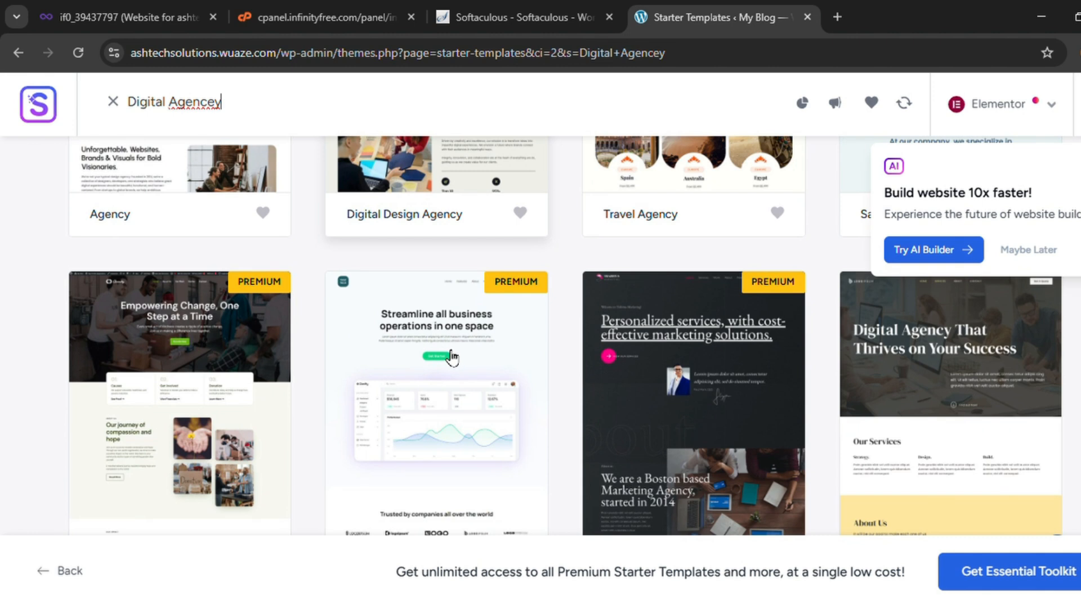
Customise the Digital Agency template with EB Garamond & IBM Plex Sans fonts, Style 9 colours, and default features
left_click(939, 382)
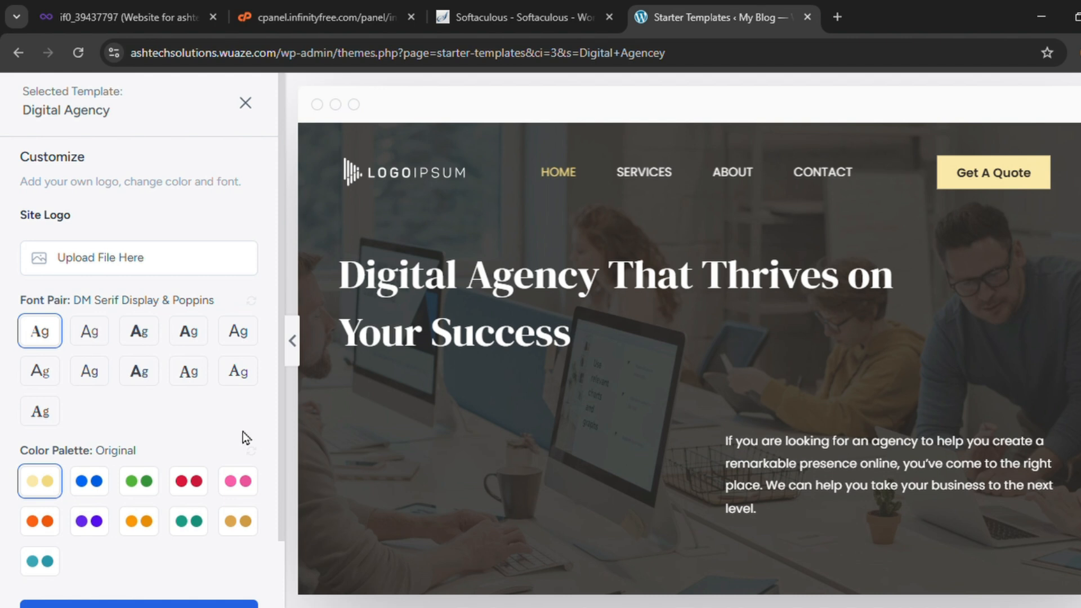
left_click(140, 338)
left_click(189, 335)
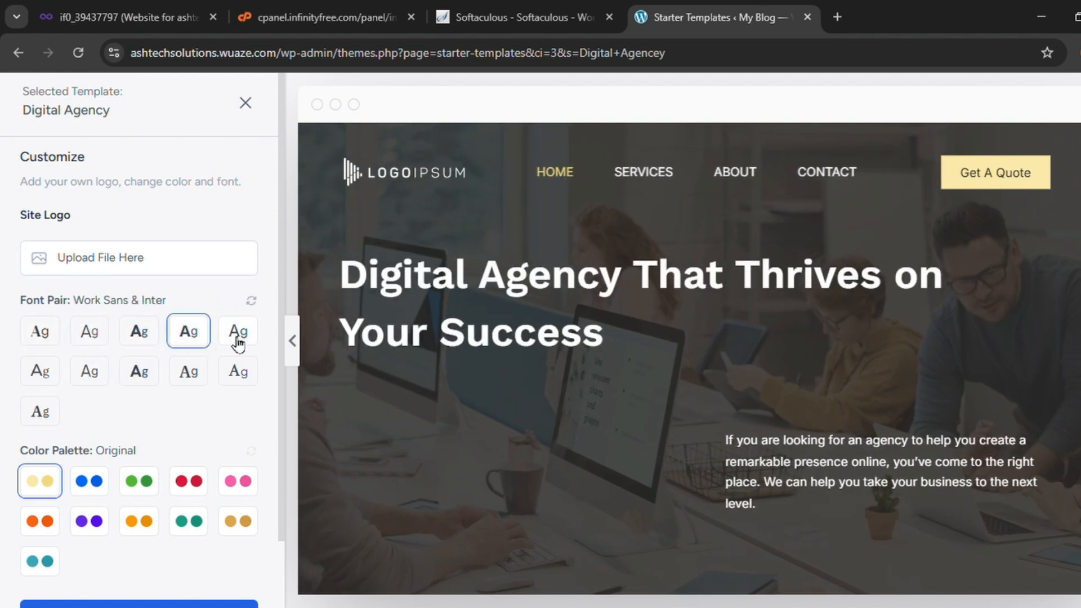
left_click(41, 411)
scroll(141, 422, "down", 2)
left_click(239, 448)
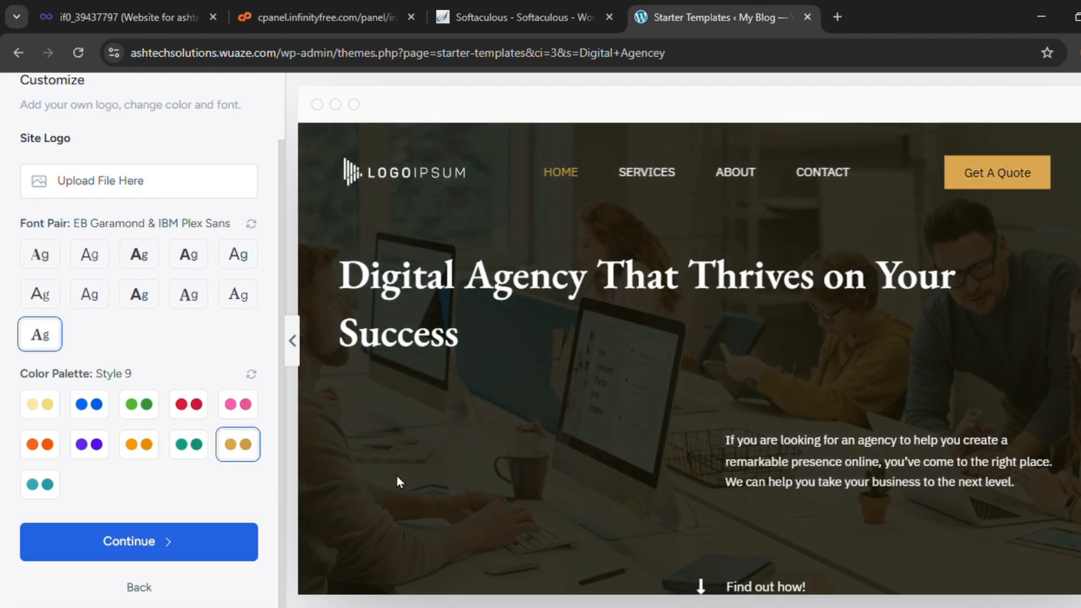
scroll(563, 484, "down", 20)
scroll(603, 487, "up", 18)
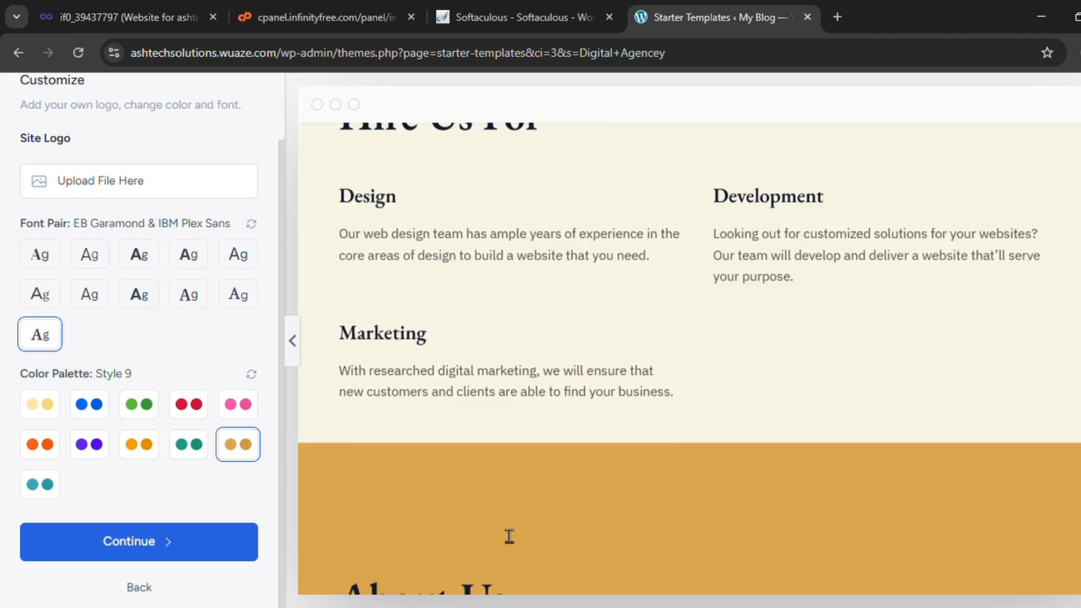
left_click(169, 543)
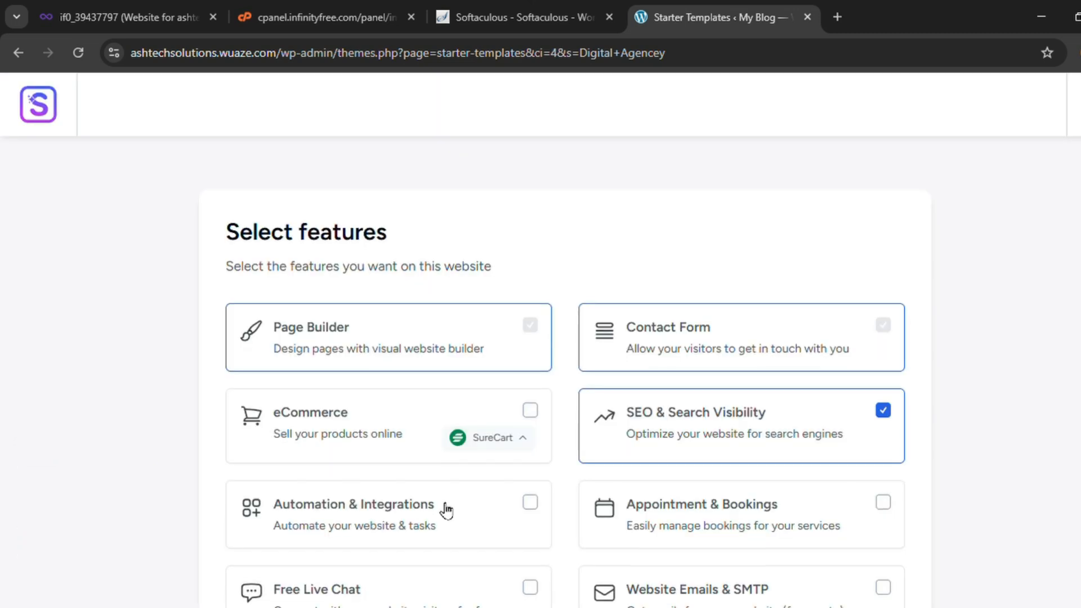
scroll(446, 509, "down", 5)
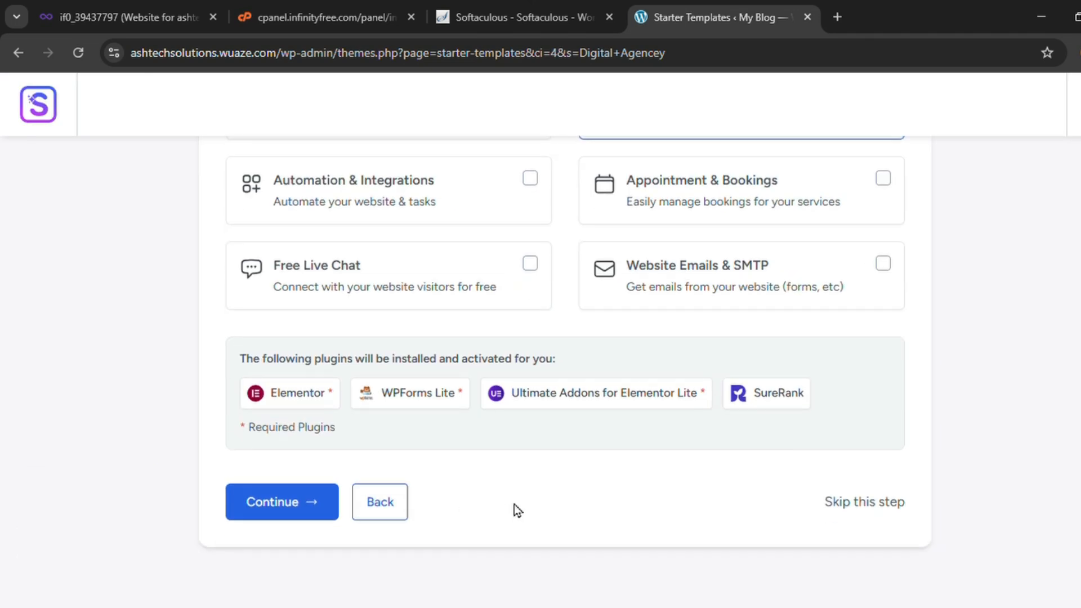
left_click(307, 509)
Fill in first name and work e-mail, choose Expert and Myself/My Company, then Submit & Build
left_click(450, 346)
type("ashtechsolution")
left_click(651, 340)
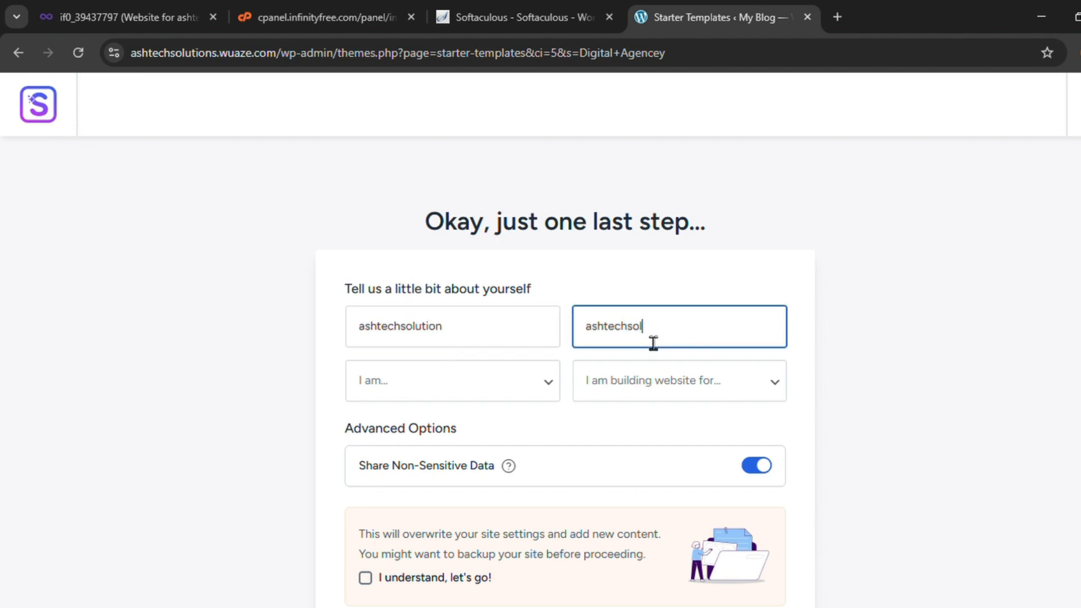
key("Tab")
left_click(693, 397)
left_click(643, 440)
scroll(585, 445, "down", 3)
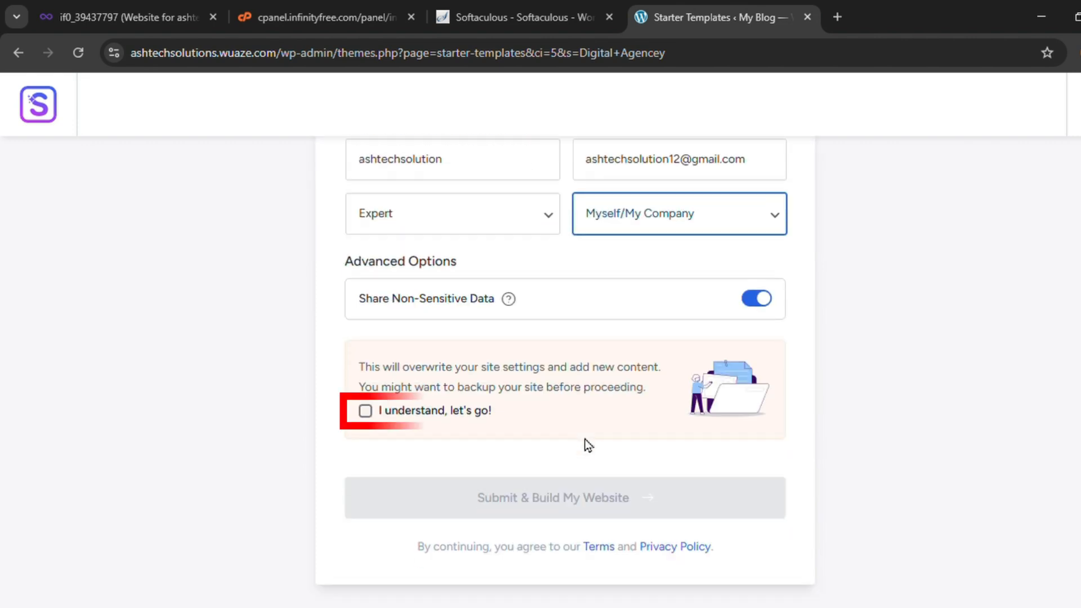
left_click(366, 412)
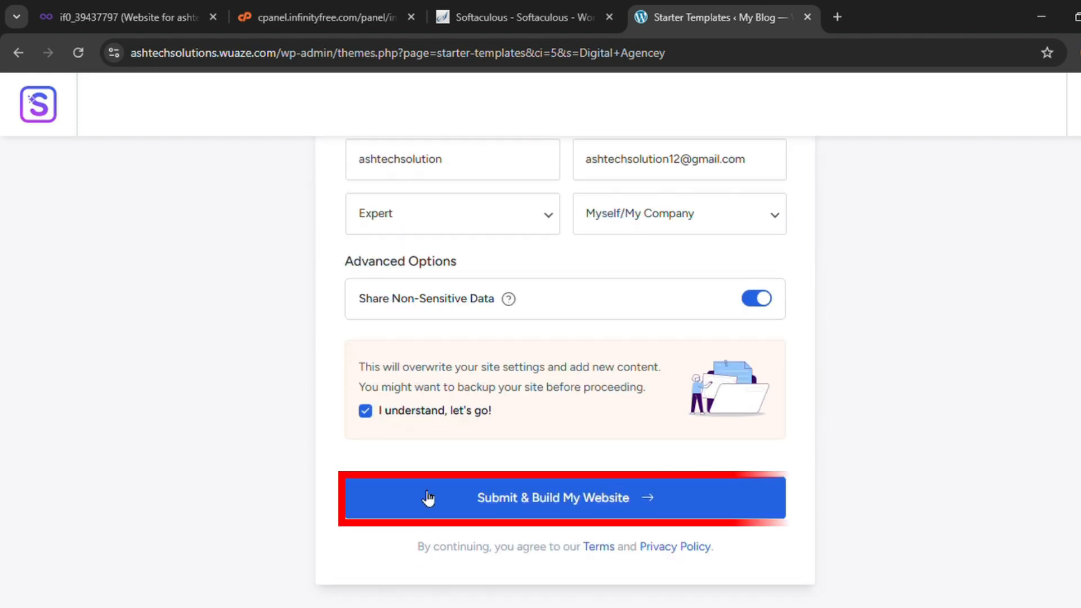
left_click(508, 516)
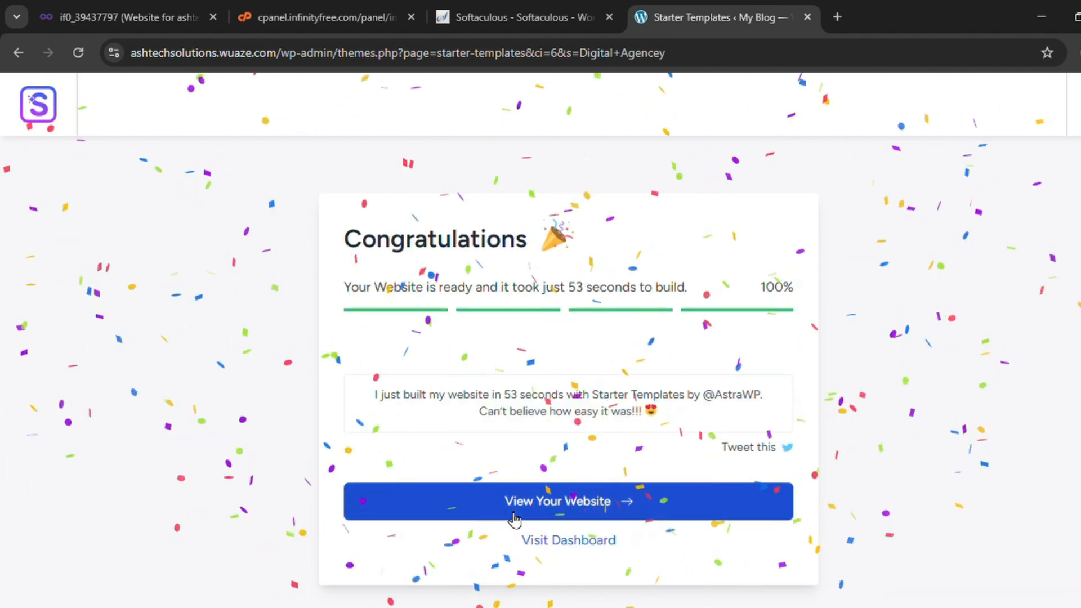
Open the newly built Digital Agency site and scroll through its home page
left_click(559, 518)
scroll(565, 475, "down", 15)
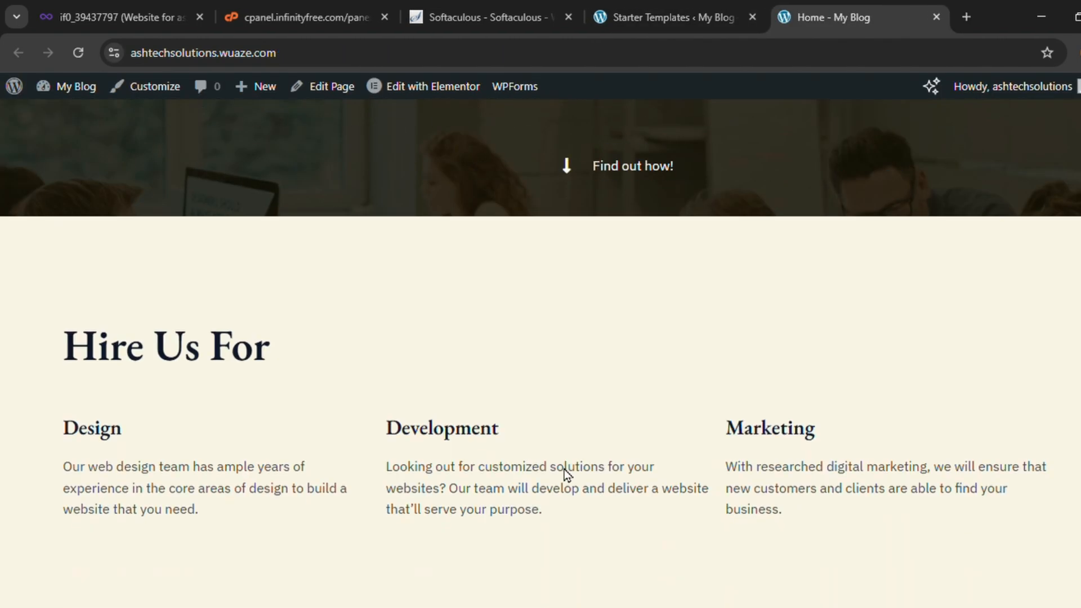
scroll(565, 475, "down", 5)
scroll(565, 475, "up", 12)
scroll(568, 476, "up", 8)
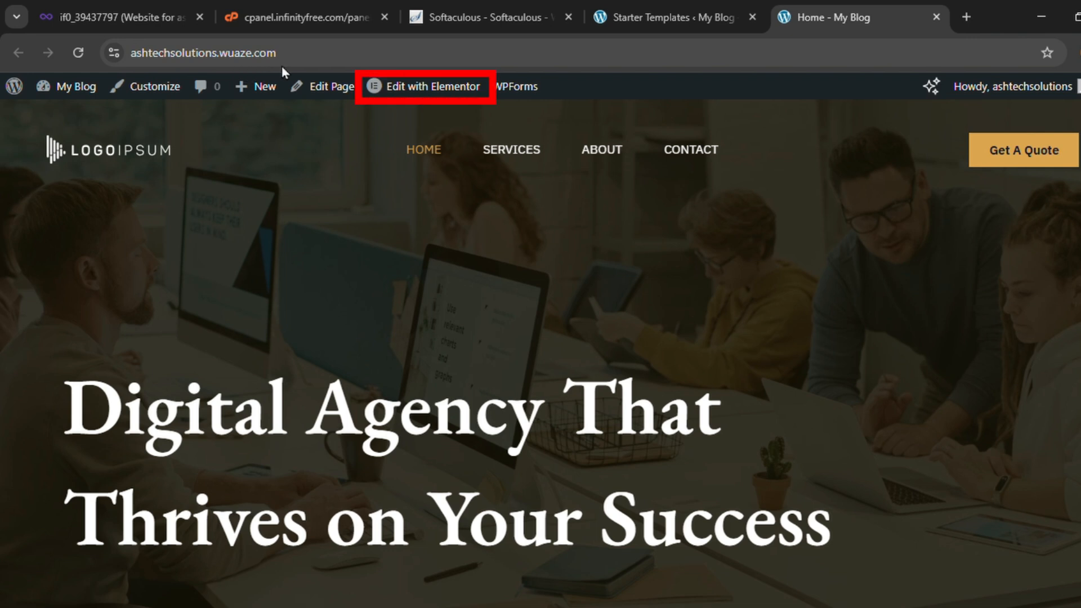
mouse_move(411, 105)
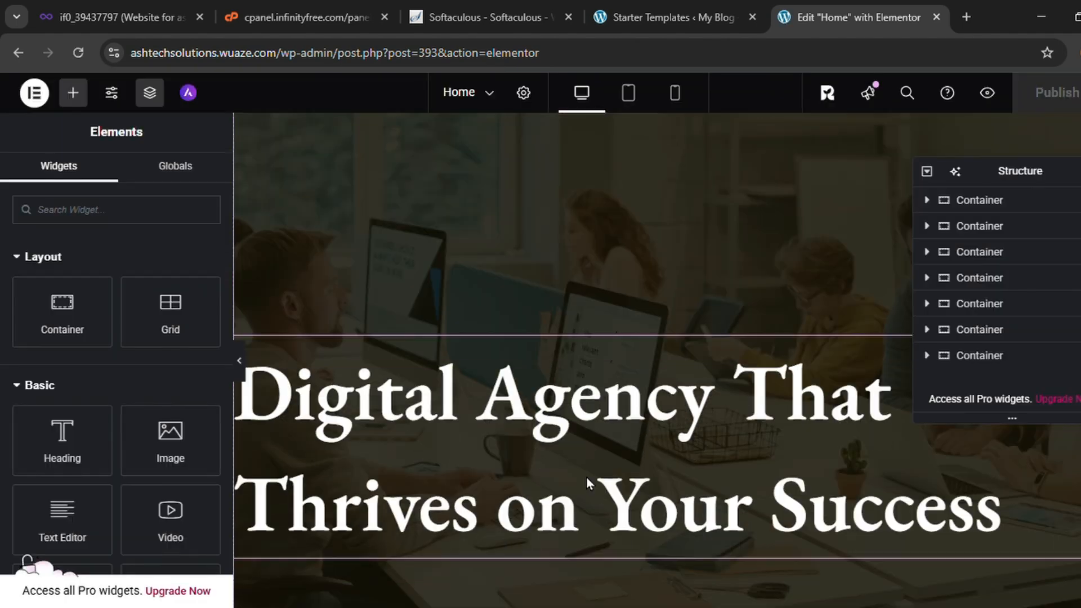
Change the hero heading text to 'Hi, Welcome to my website'
scroll(586, 483, "down", 5)
scroll(586, 477, "down", 5)
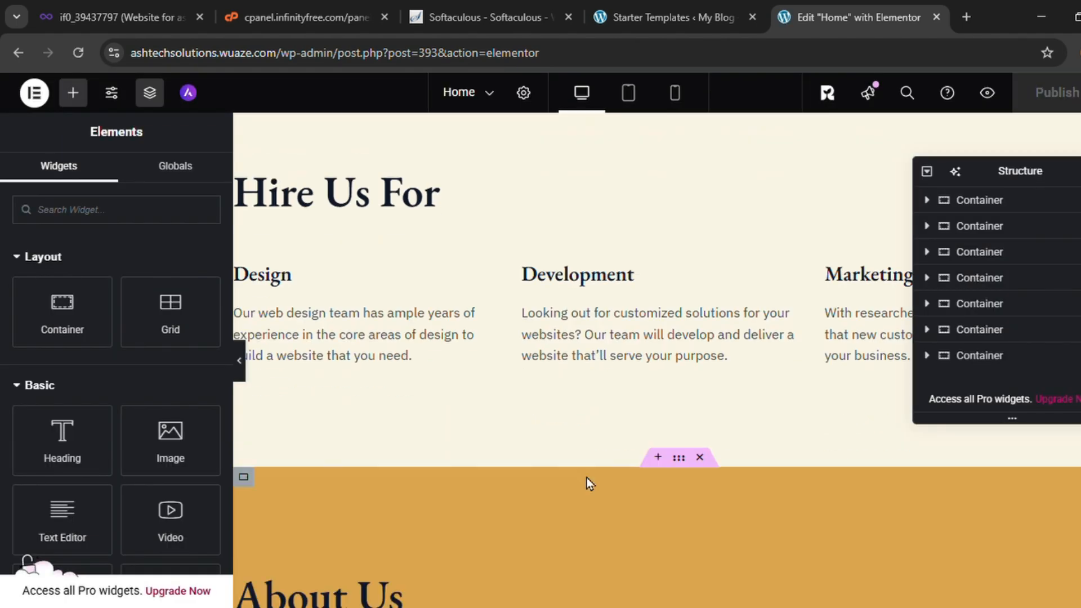
scroll(587, 478, "up", 8)
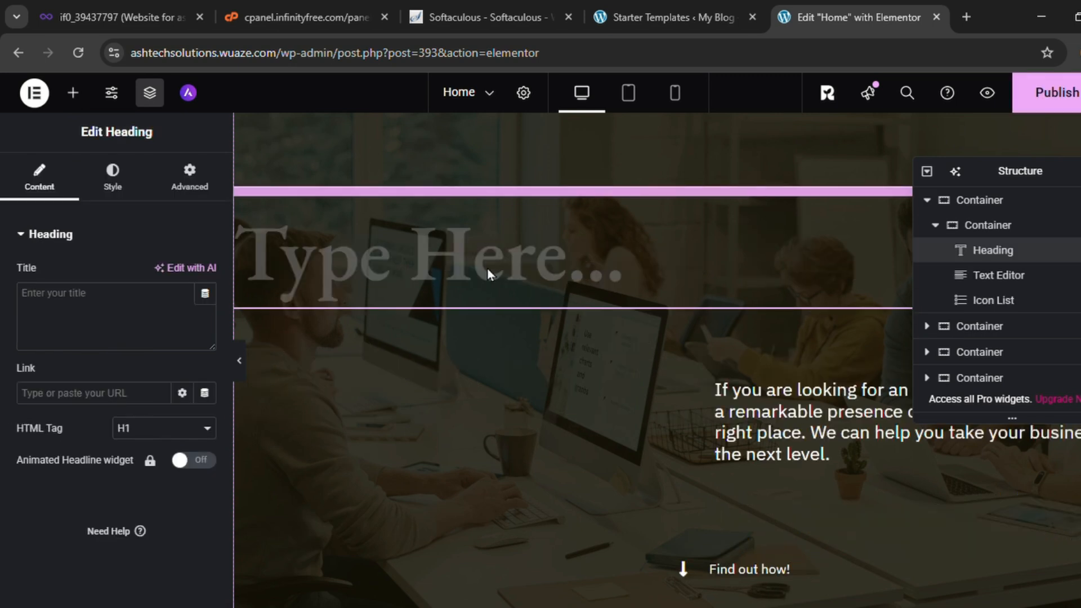
left_click(488, 268)
type("Hi,")
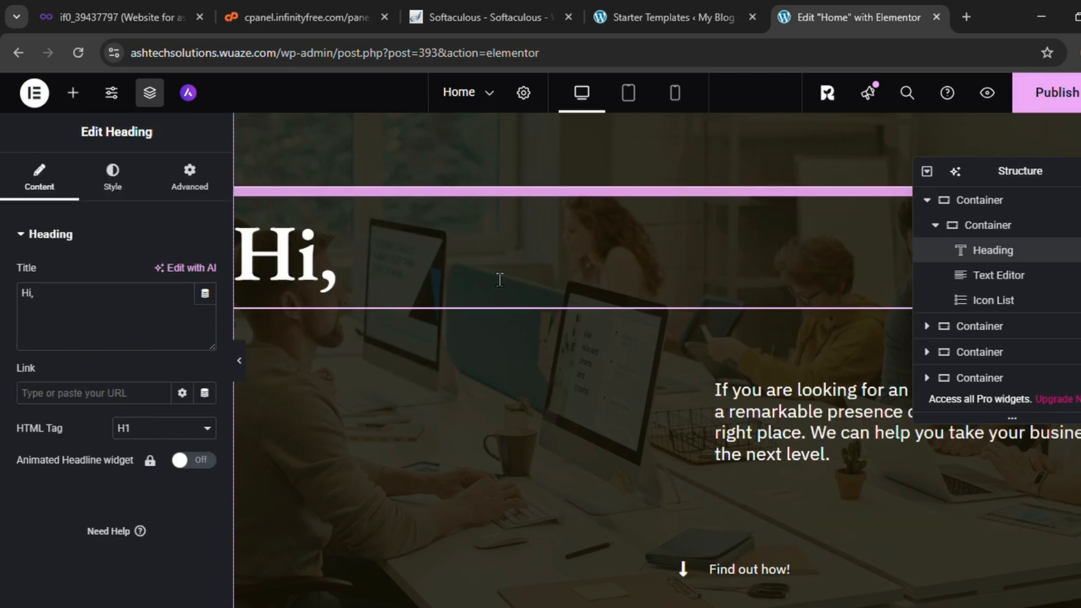
type(" Welcome to my website")
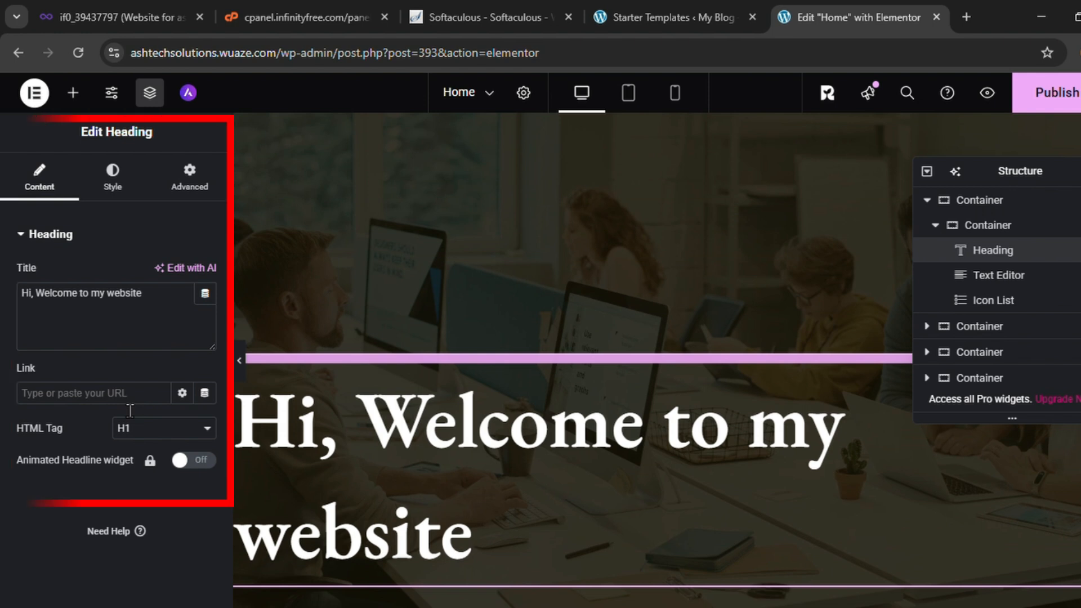
Try Left, Right and Justified alignments, then set the heading alignment to Center
left_click(125, 192)
scroll(123, 332, "down", 1)
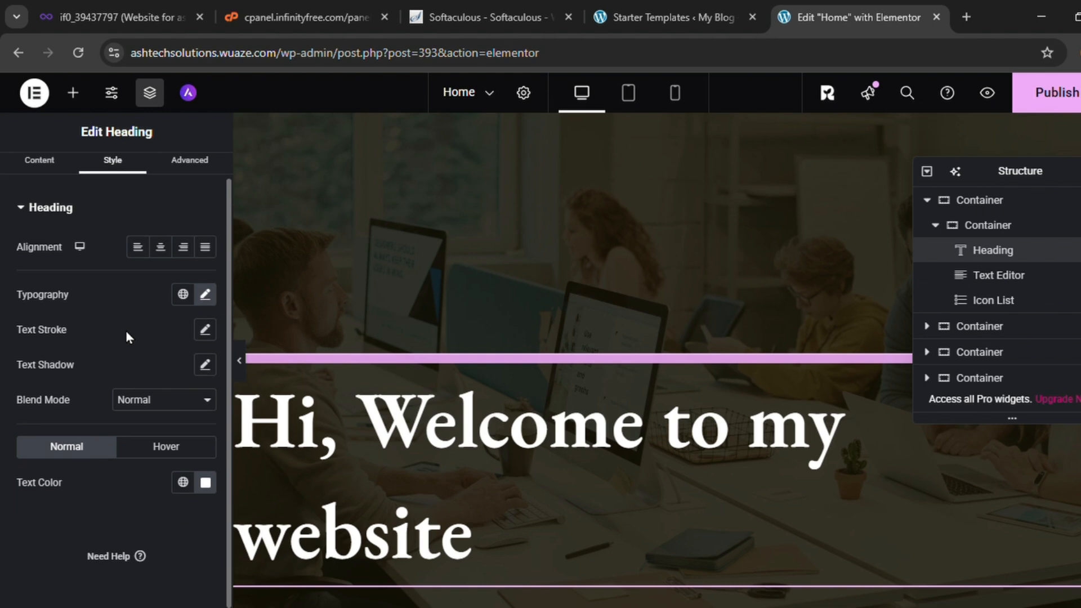
left_click(160, 248)
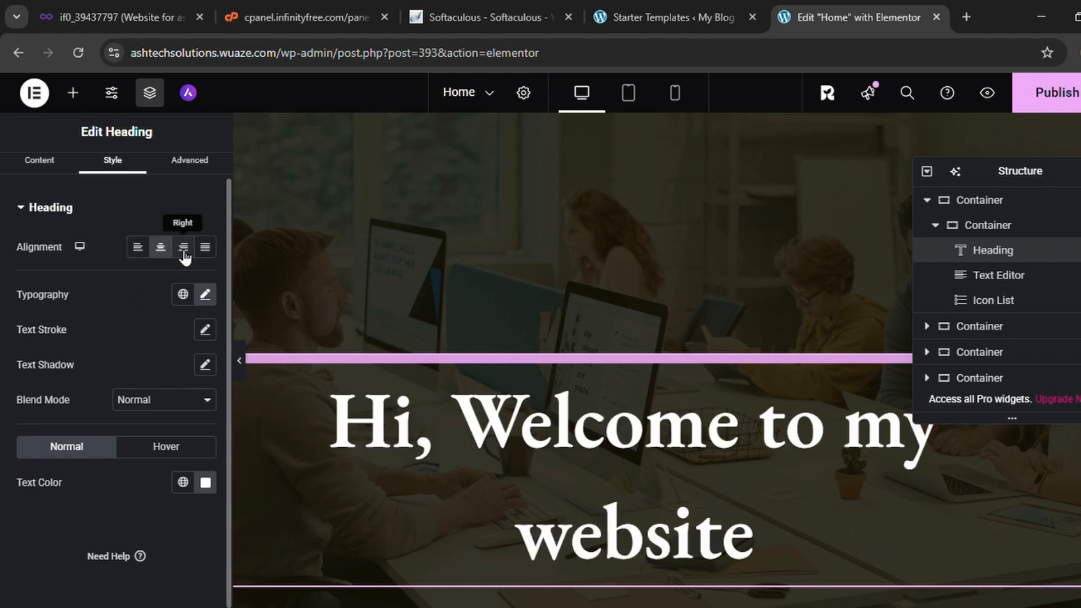
left_click(183, 248)
left_click(205, 248)
left_click(160, 247)
scroll(938, 290, "down", 3)
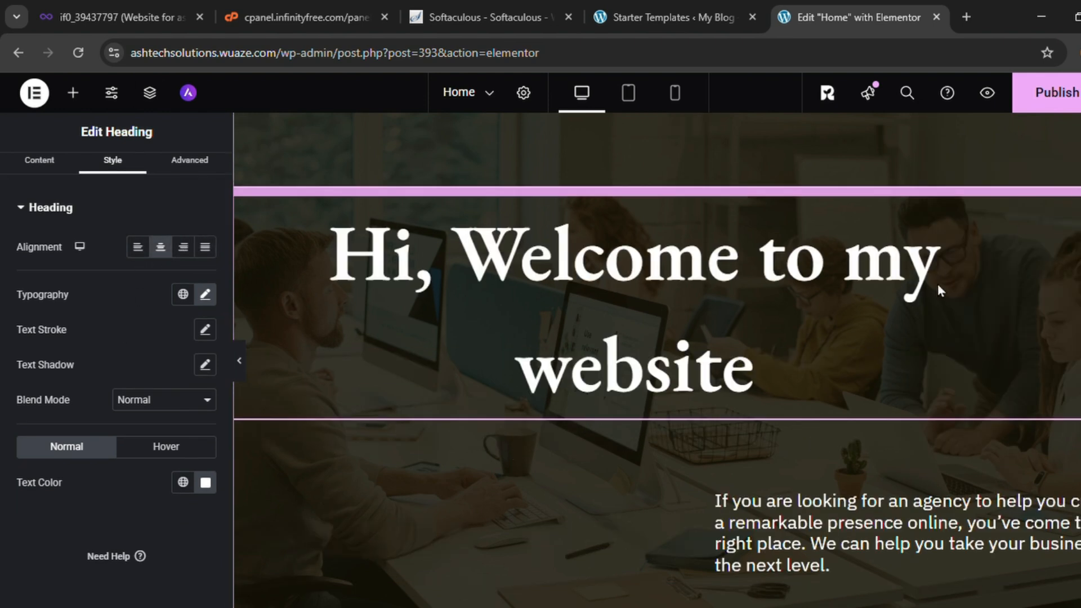
scroll(923, 303, "down", 3)
scroll(877, 347, "up", 3)
scroll(598, 245, "down", 3)
scroll(598, 248, "down", 15)
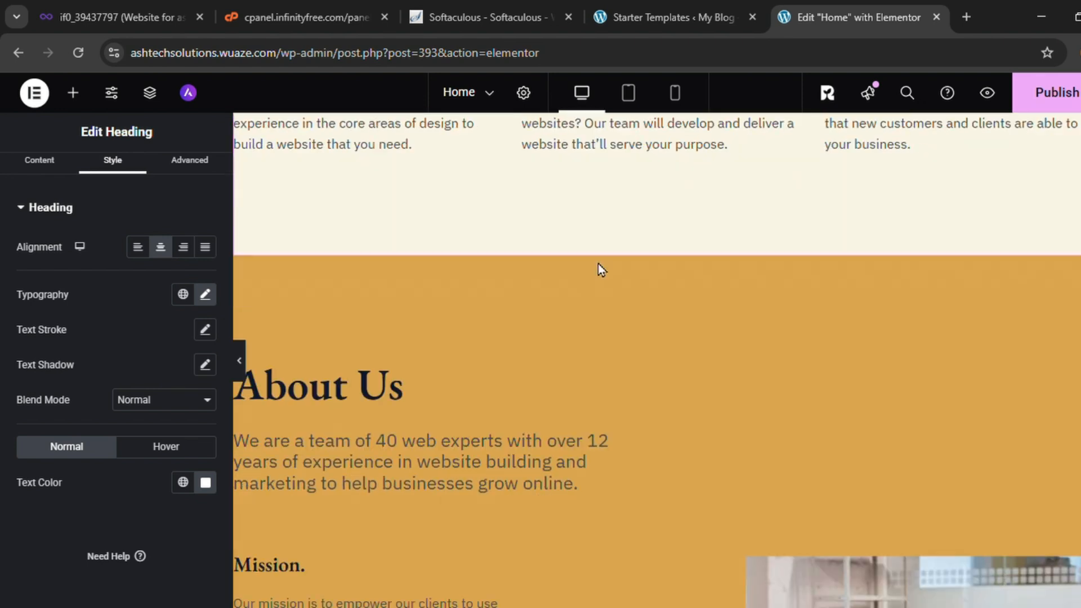
scroll(619, 282, "down", 5)
scroll(659, 321, "up", 5)
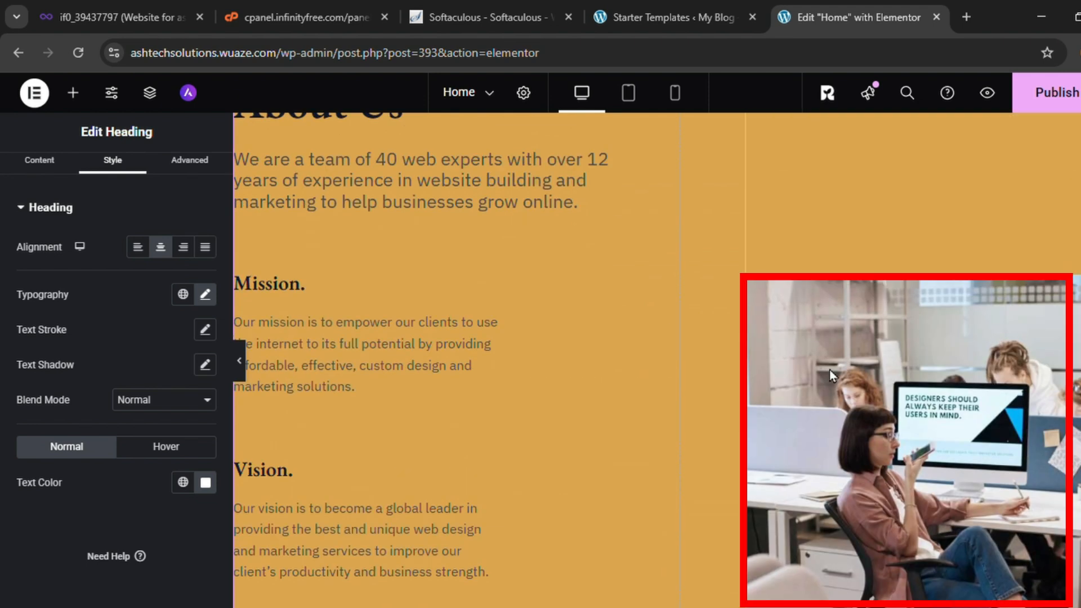
Replace the About Us office photo with hero-bg.jpg from the Media Library
scroll(830, 369, "down", 1)
left_click(830, 369)
scroll(829, 370, "down", 2)
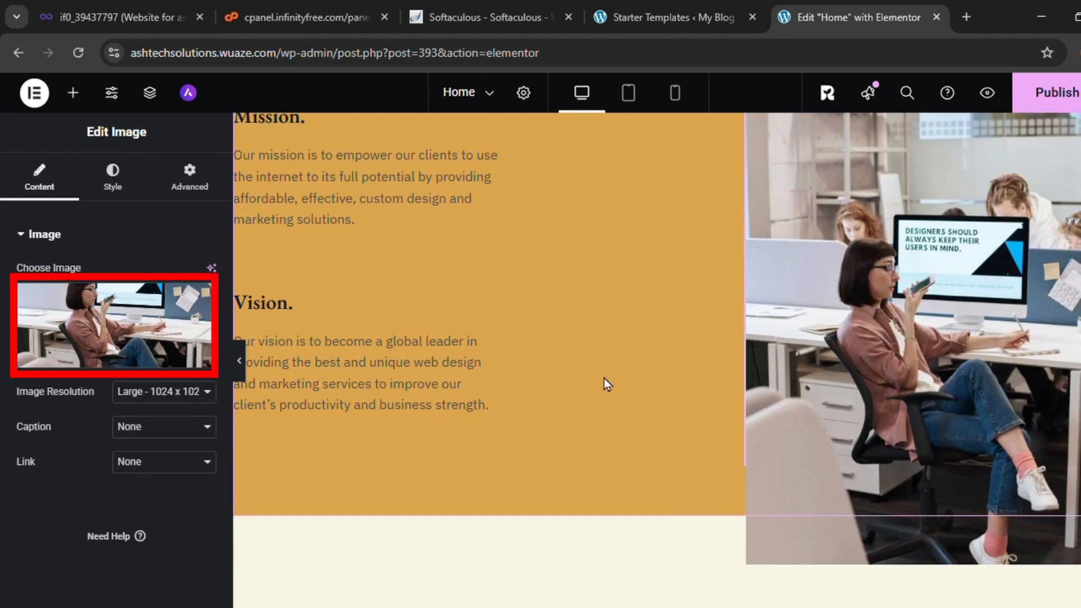
left_click(127, 364)
left_click(509, 316)
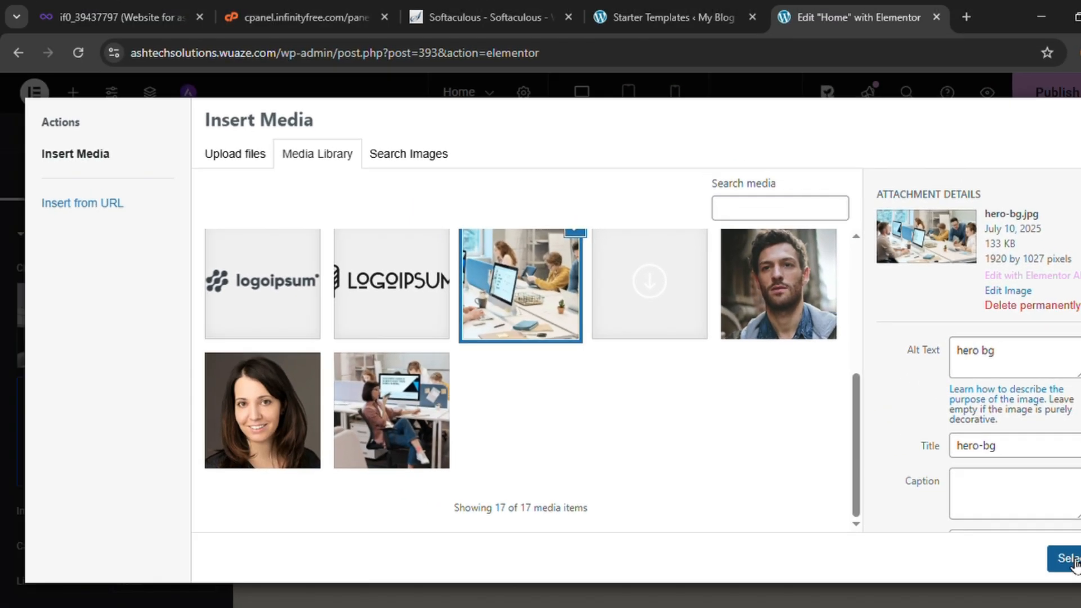
left_click(1038, 537)
scroll(862, 389, "up", 1)
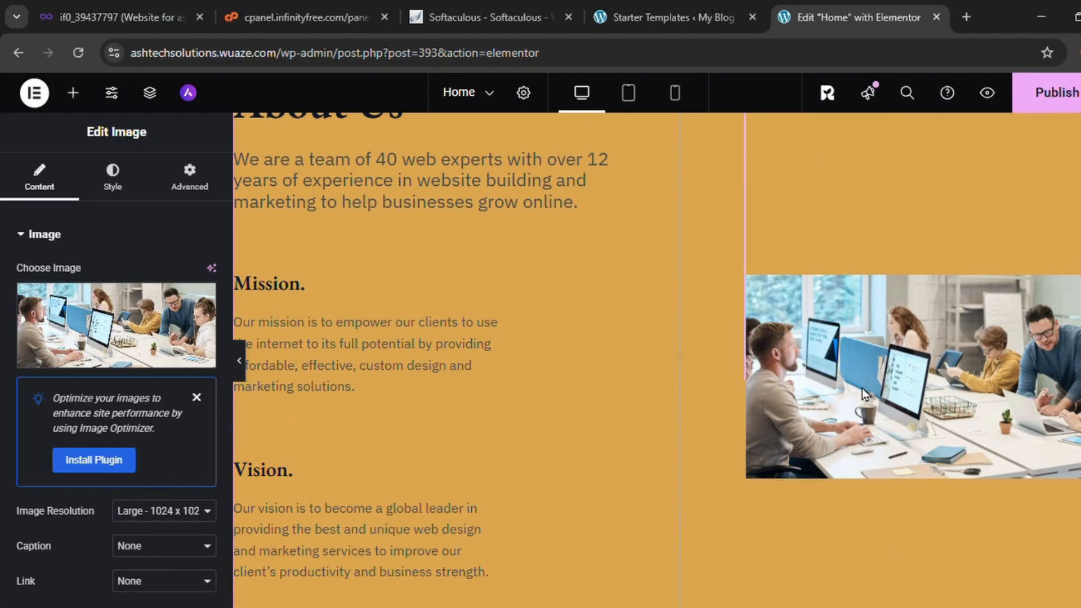
scroll(692, 385, "down", 10)
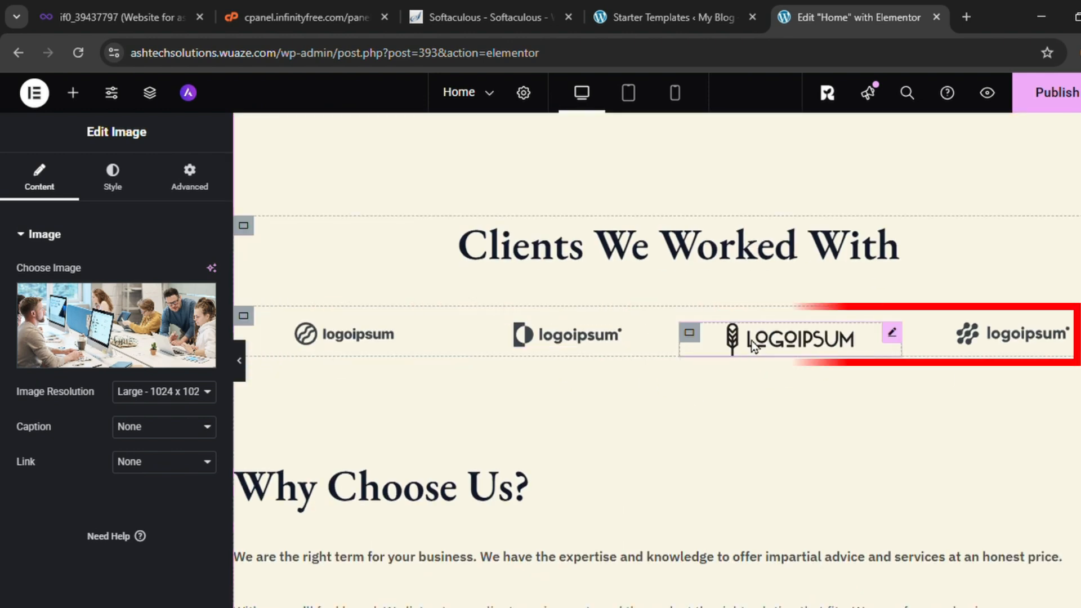
scroll(603, 394, "up", 5)
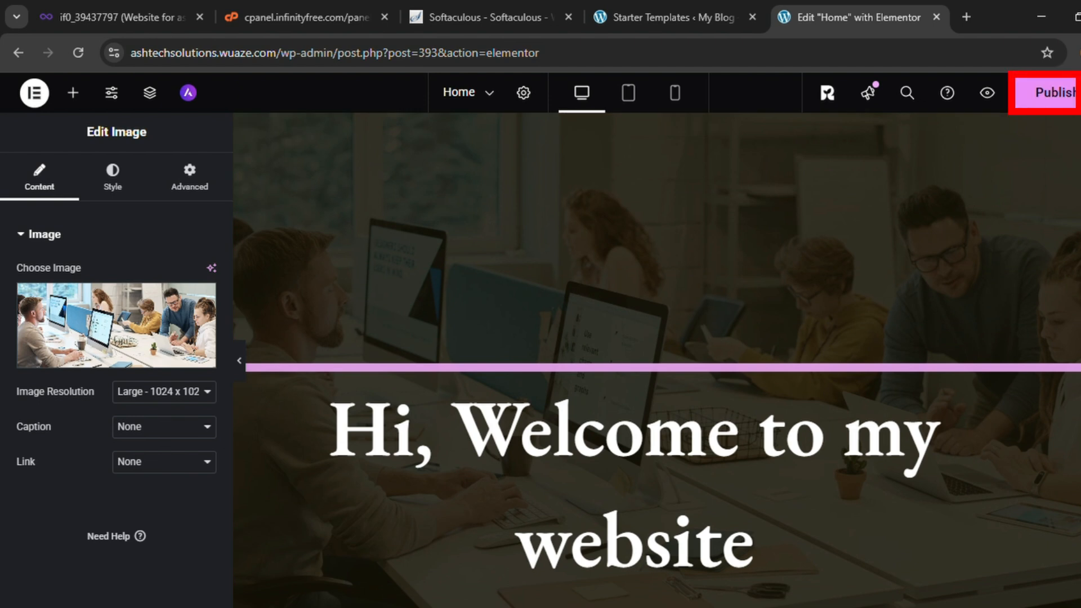
Publish the Home page and check the live site's centred welcome heading
left_click(1057, 93)
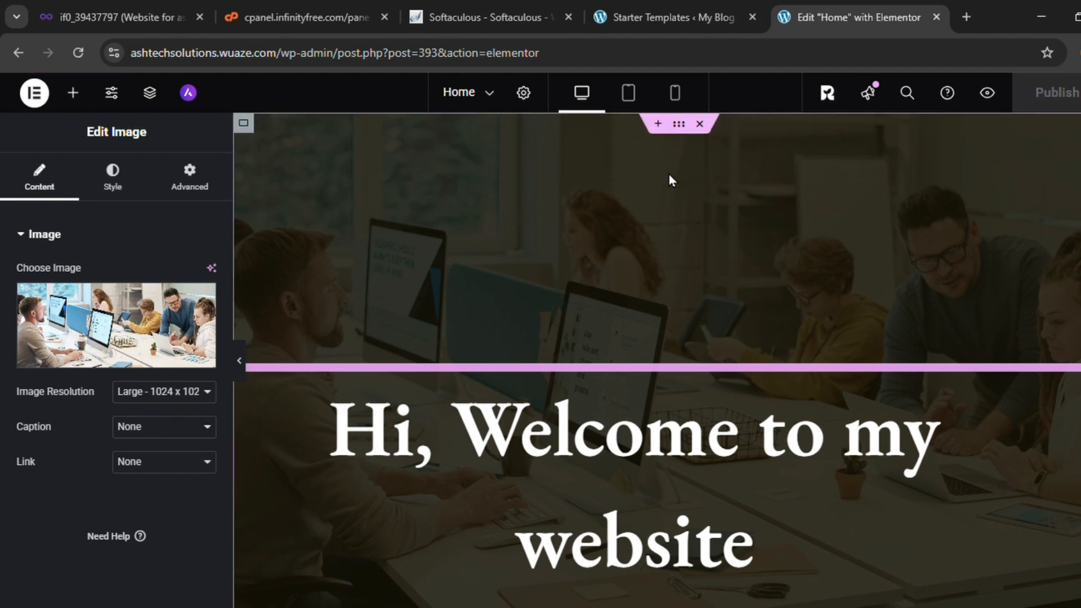
left_click(17, 55)
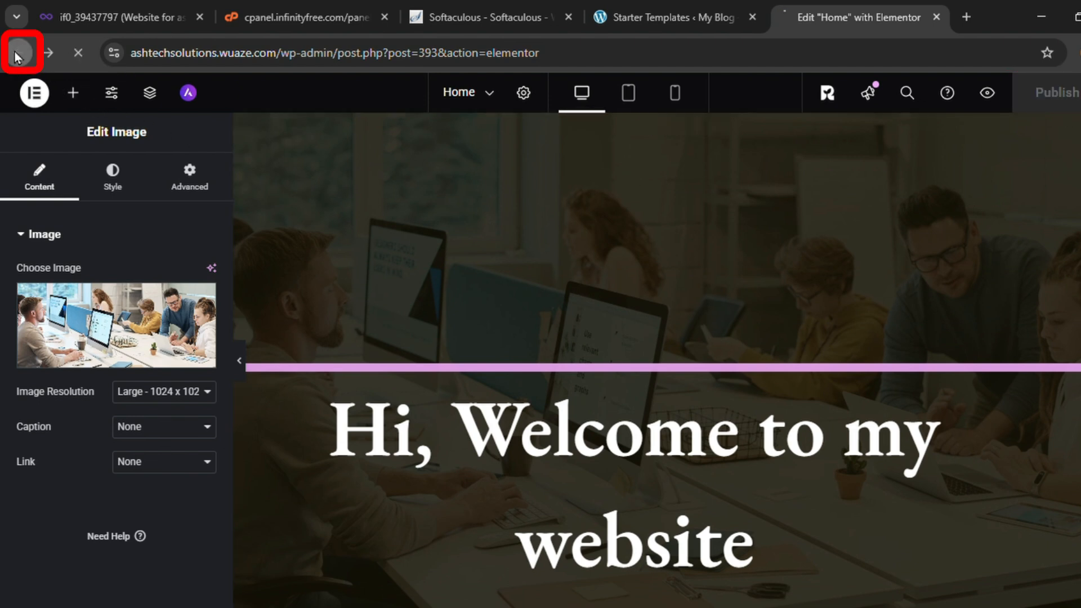
scroll(736, 430, "down", 15)
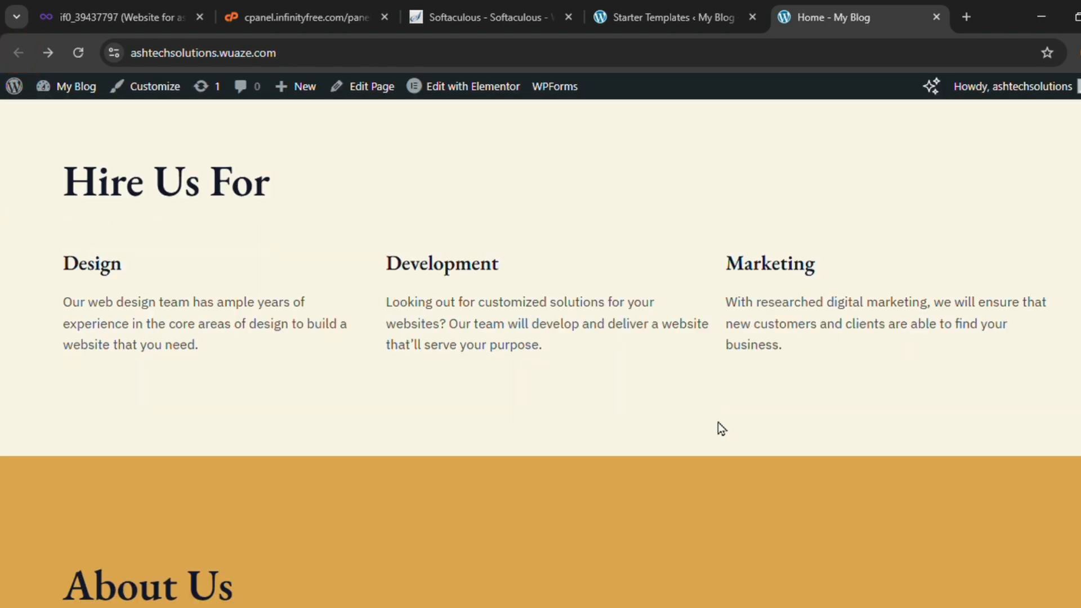
scroll(711, 461, "up", 15)
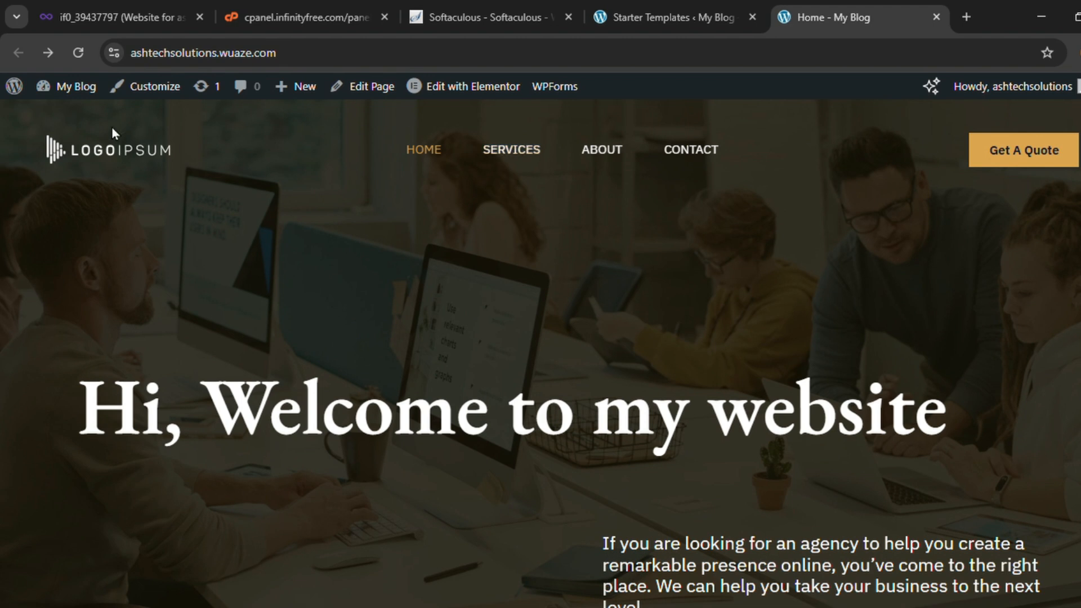
left_click(147, 102)
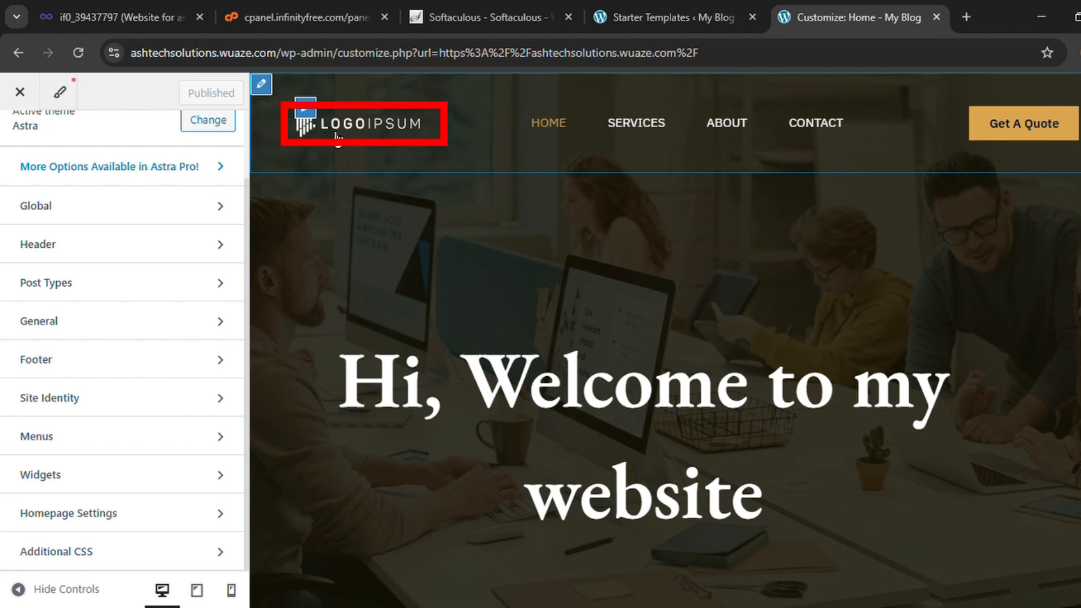
Replace the header logo with uploaded, fully cropped ashtech-color-logo.png and publish it
left_click(305, 107)
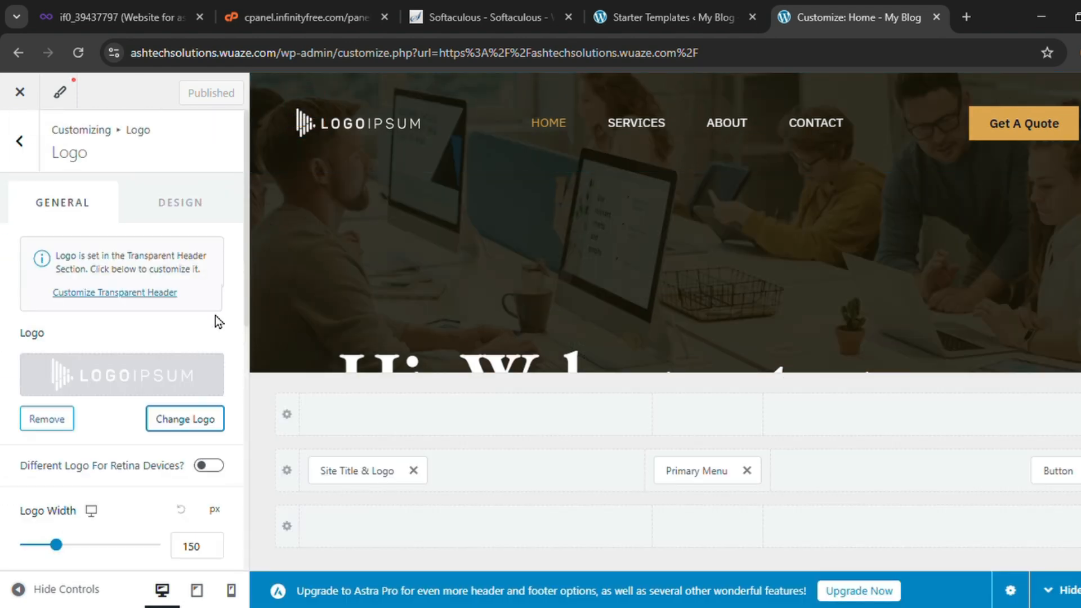
left_click(181, 421)
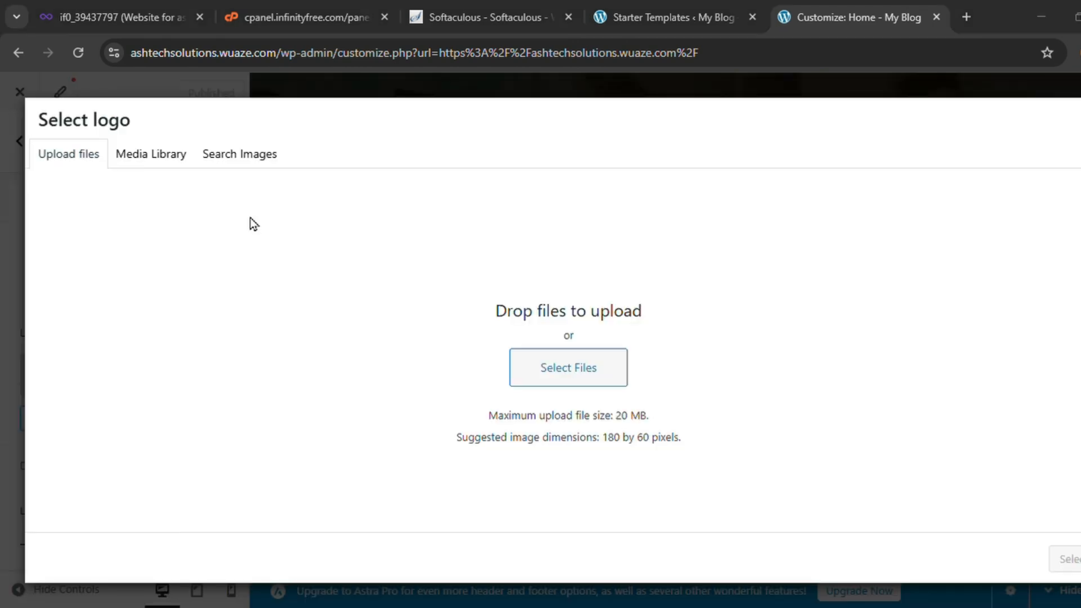
left_click_drag(250, 217, 570, 409)
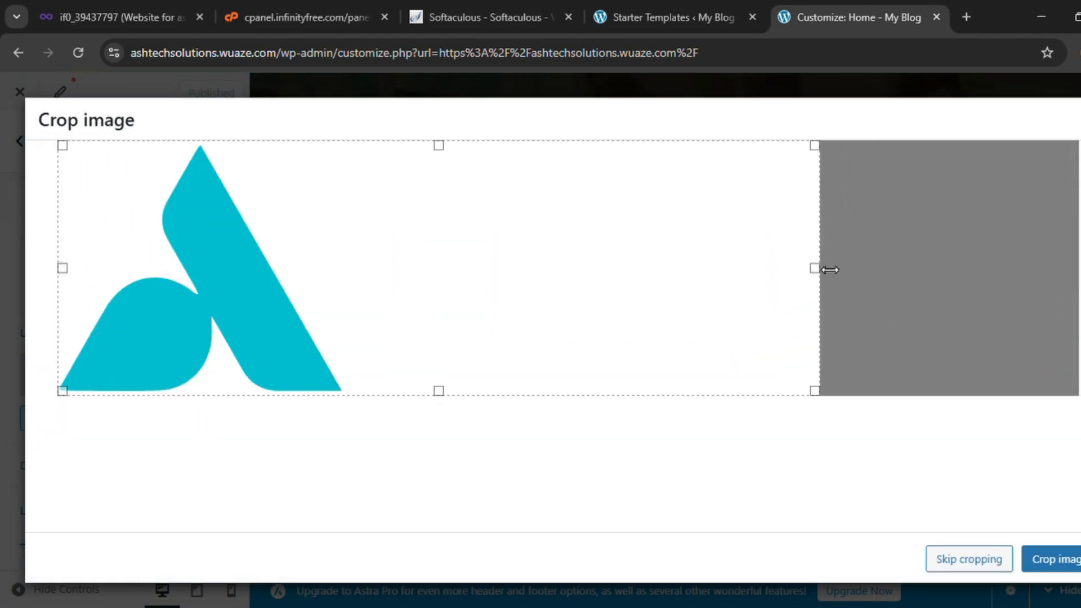
left_click_drag(829, 270, 1075, 270)
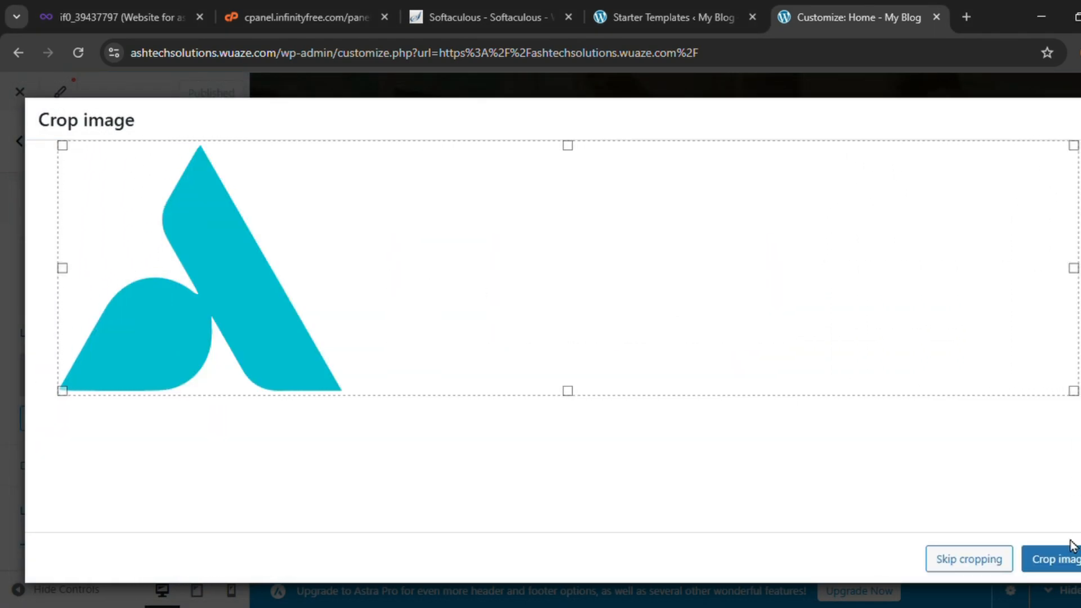
left_click(1067, 557)
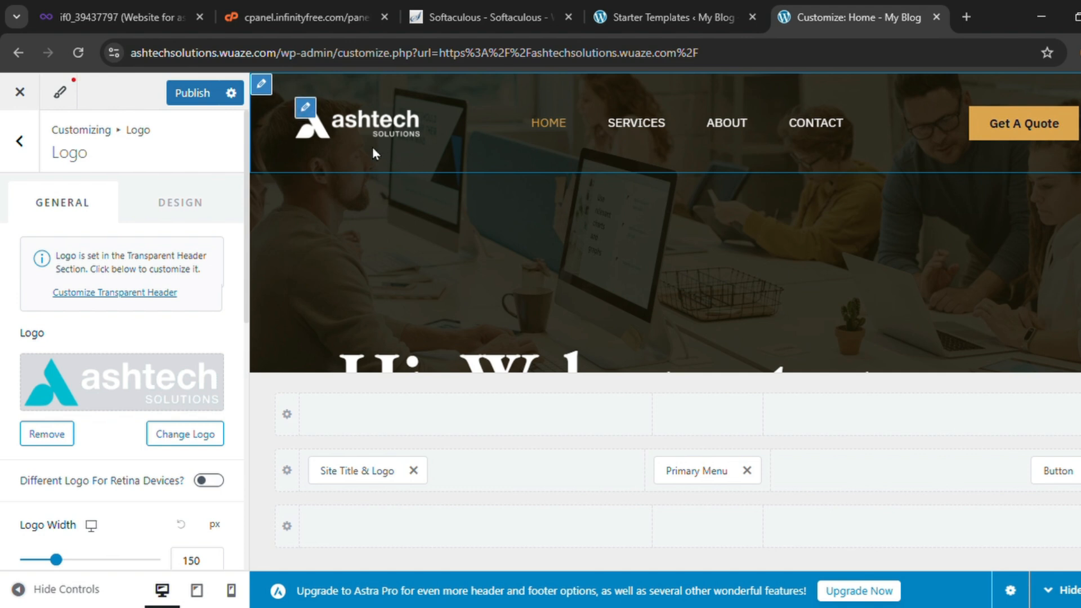
left_click(198, 99)
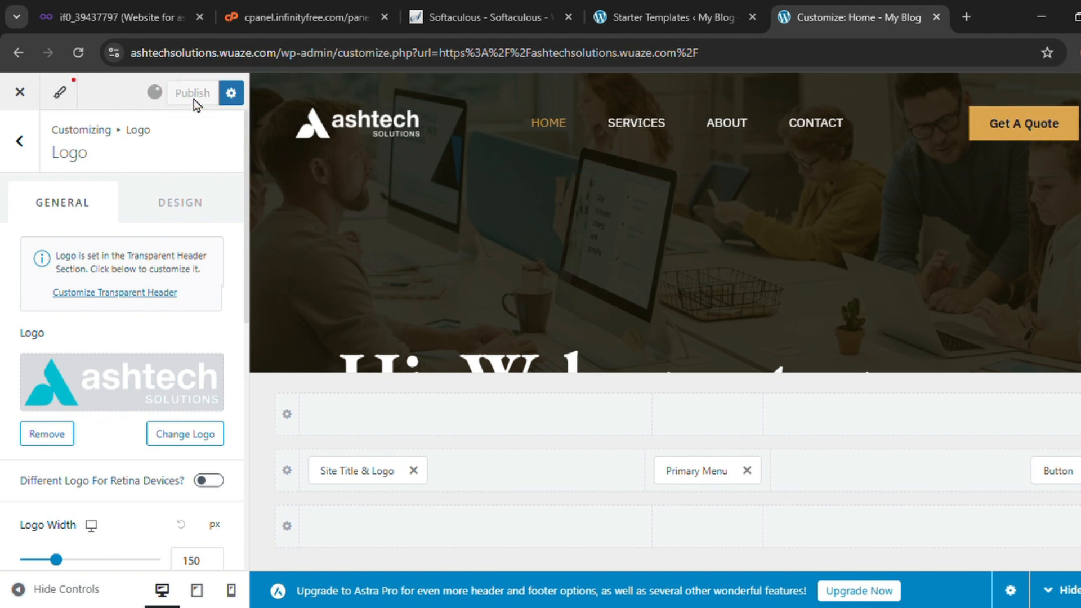